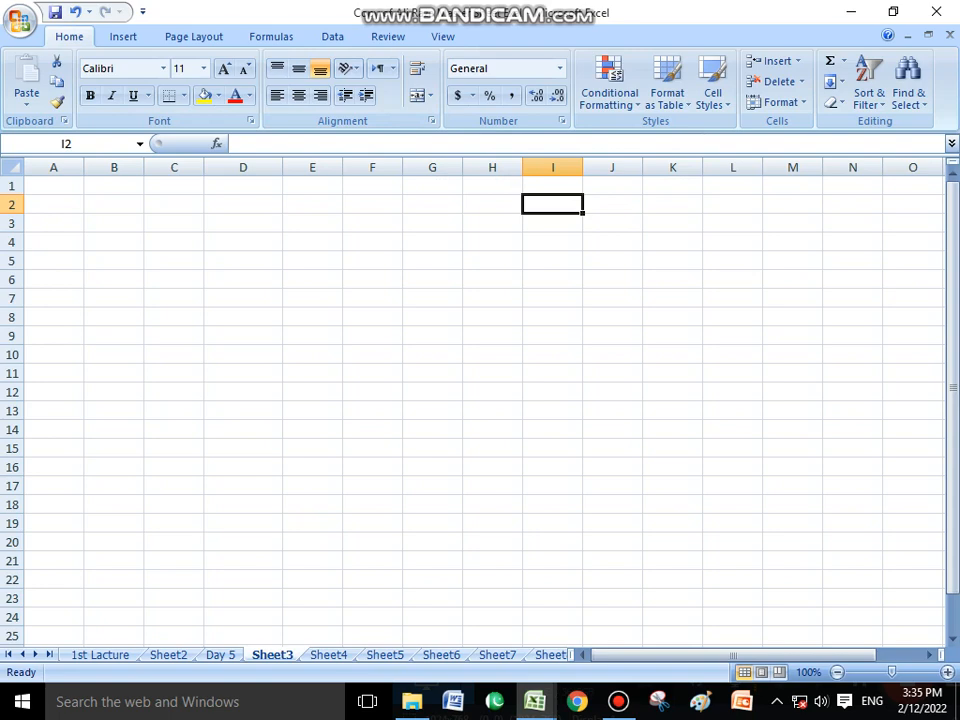
left_click(313, 280)
left_click(313, 242)
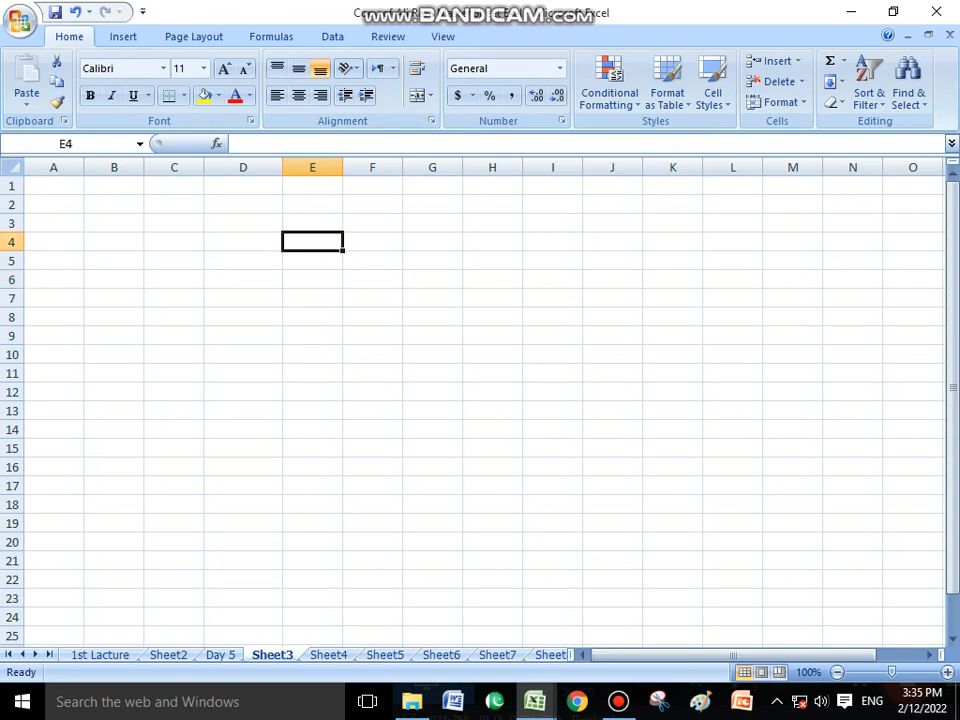
left_click(54, 186)
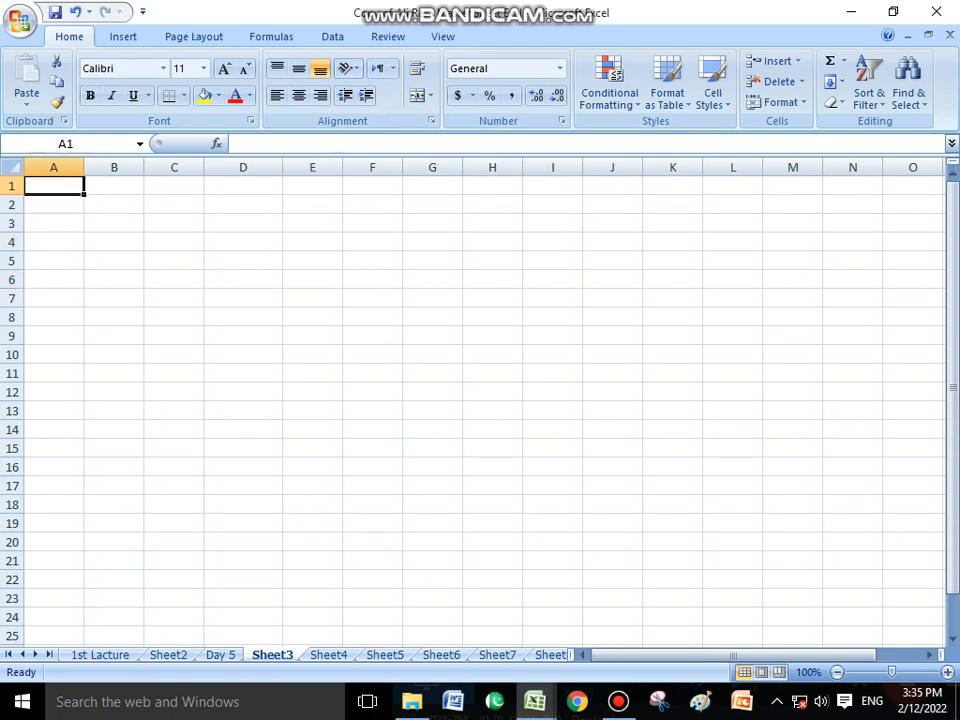
left_click(54, 205)
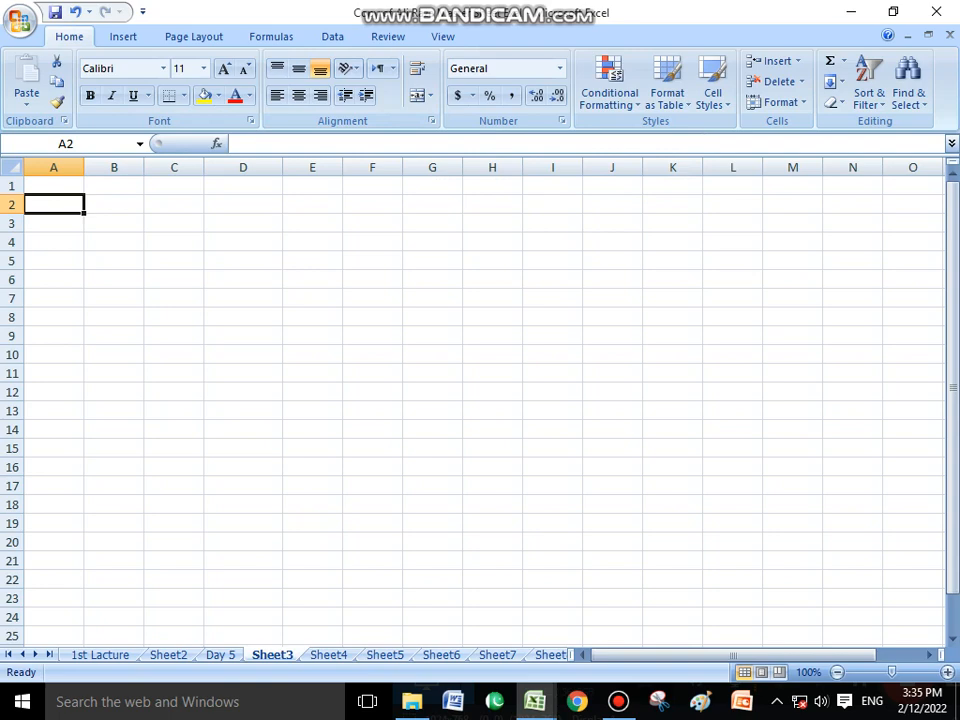
Enter the table title "Computer Course" in cell A1.
left_click(54, 186)
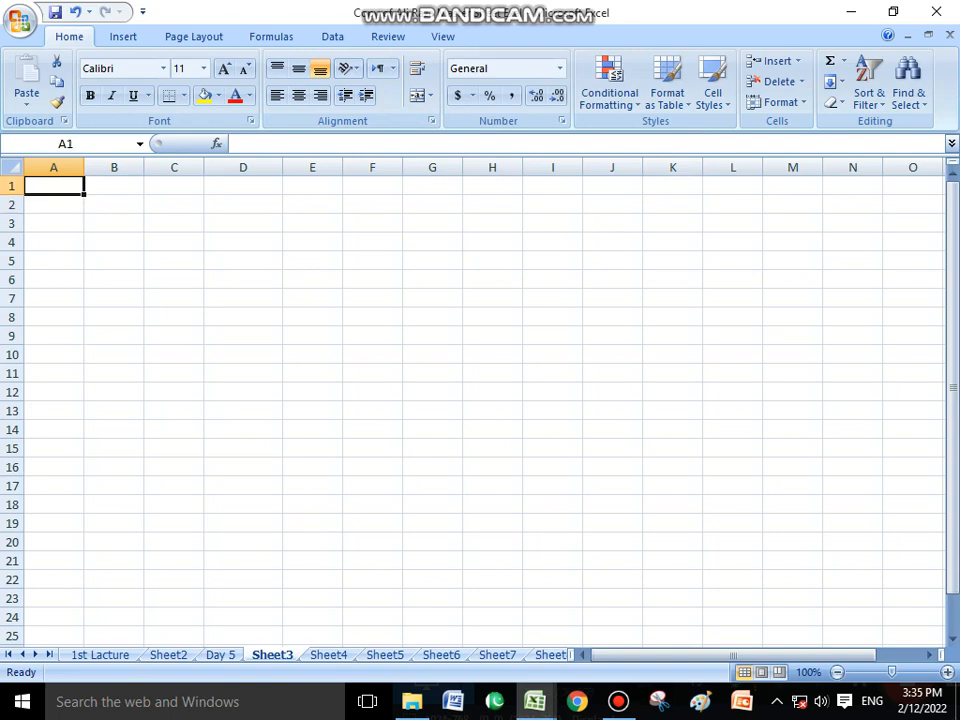
type("Compu")
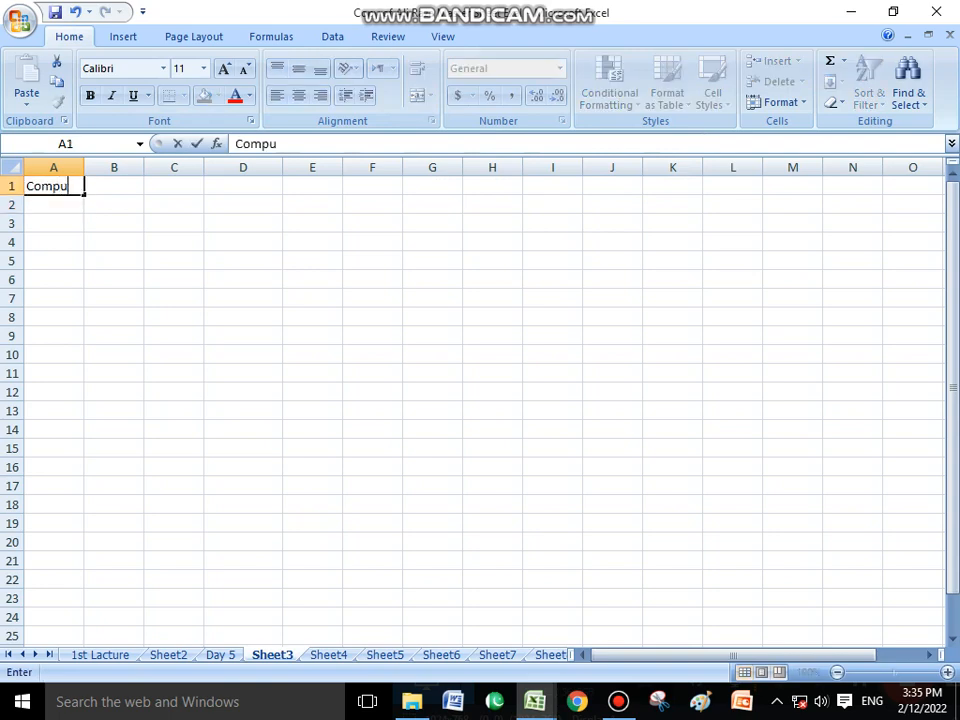
type("ter Course")
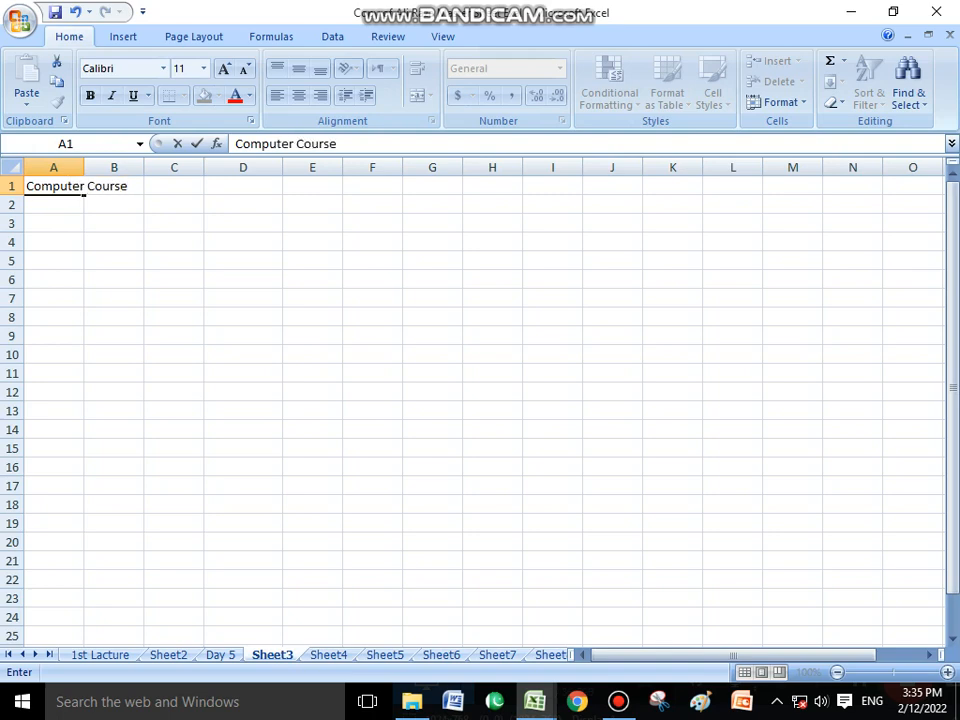
left_click(174, 223)
Enter the column headings "Sr no", "Name" and "Father Name" in cells A2 to C2.
left_click(54, 205)
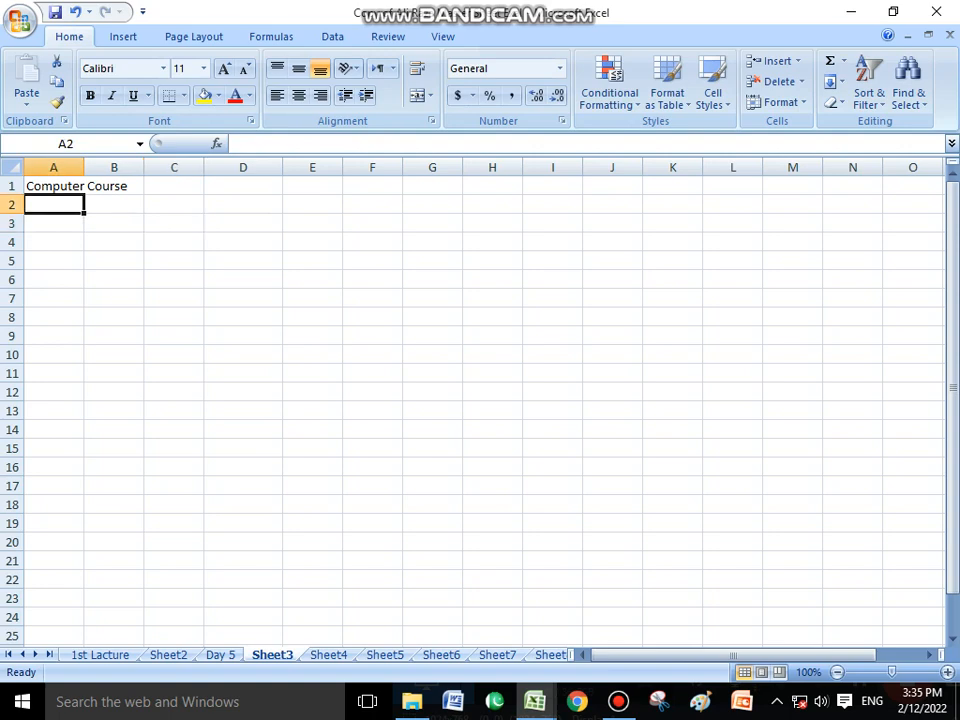
type("S")
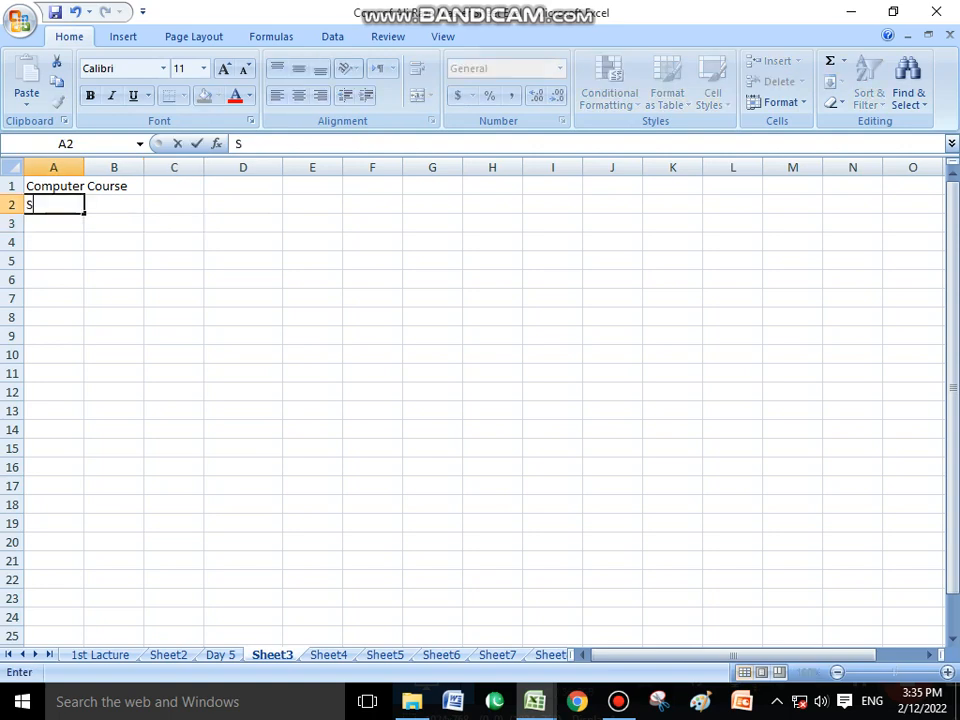
type("r no")
key("Tab")
type("Name")
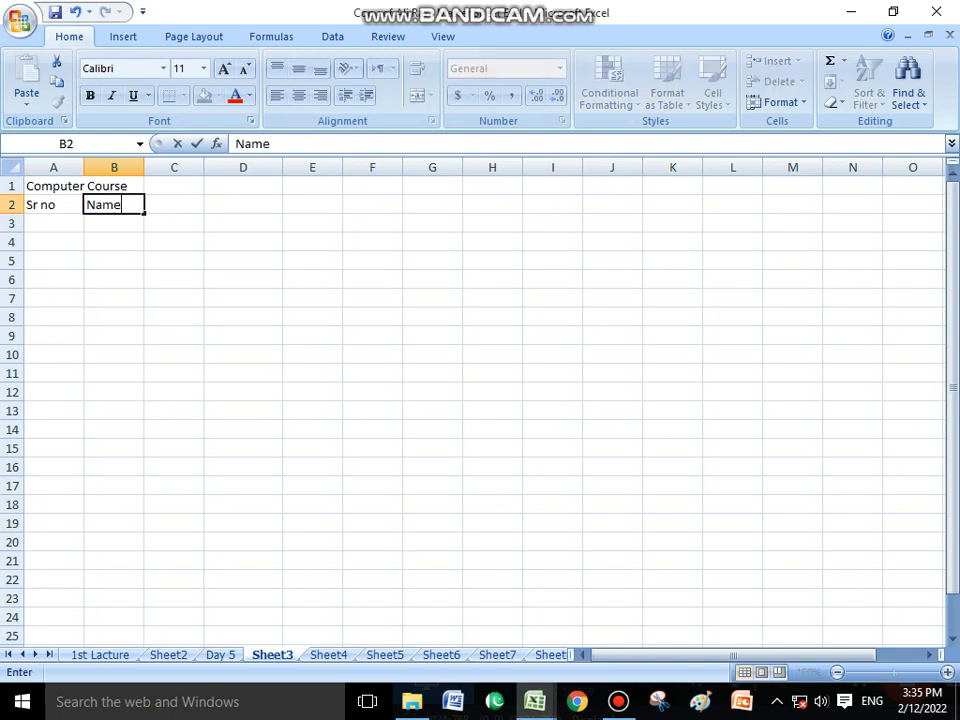
key("Tab")
type("Fat")
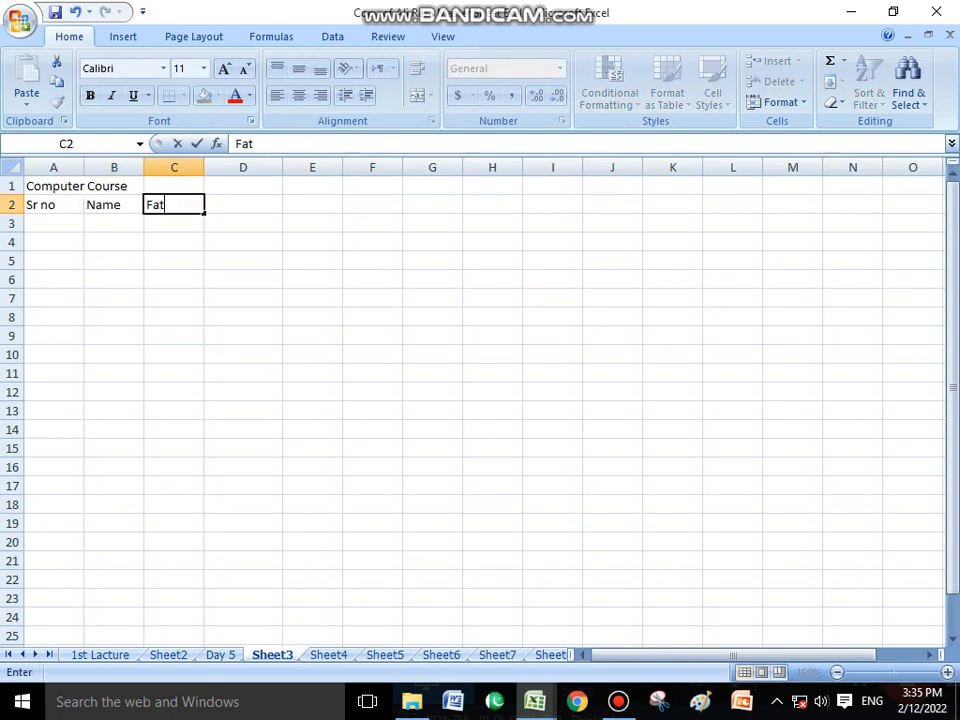
type("her Name")
key("Tab")
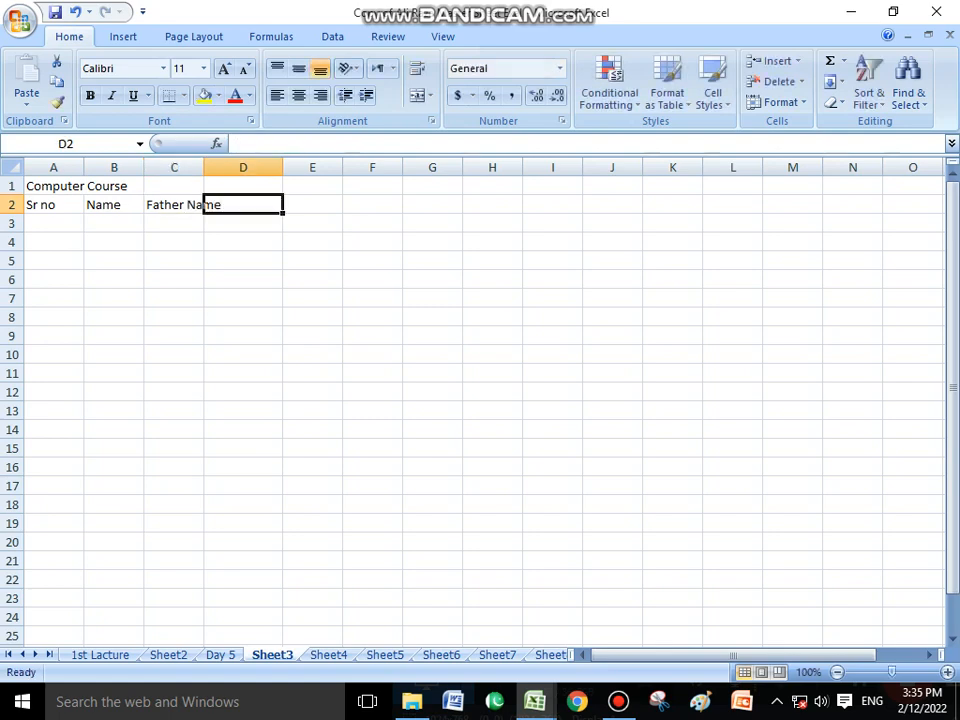
Add the column headings "Adress" and "Mobile No" in cells D2 and E2.
type("Adress")
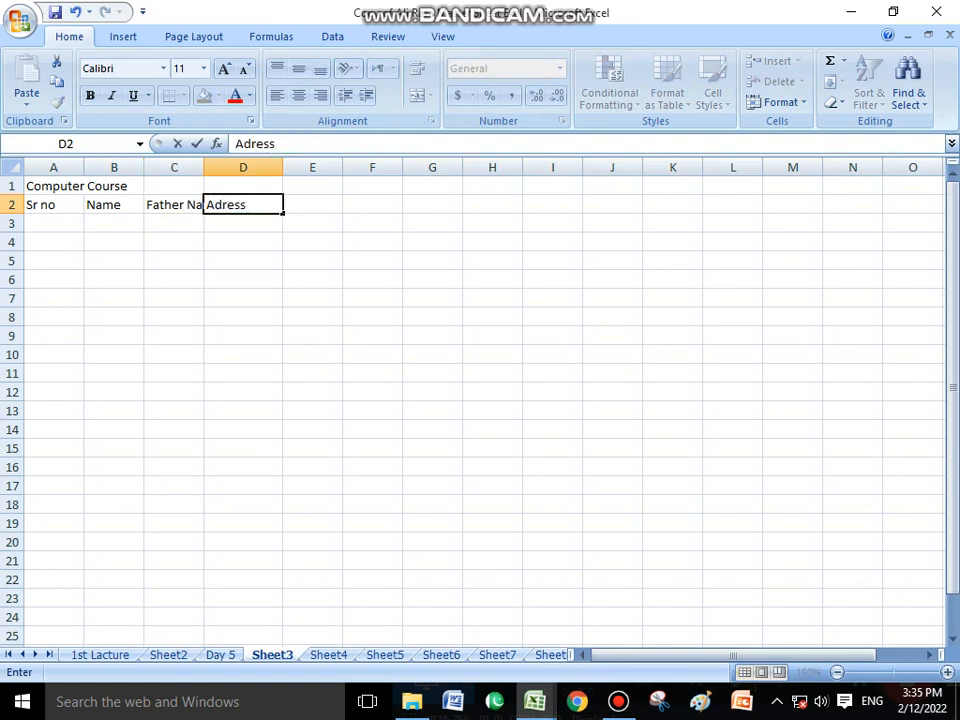
key("Tab")
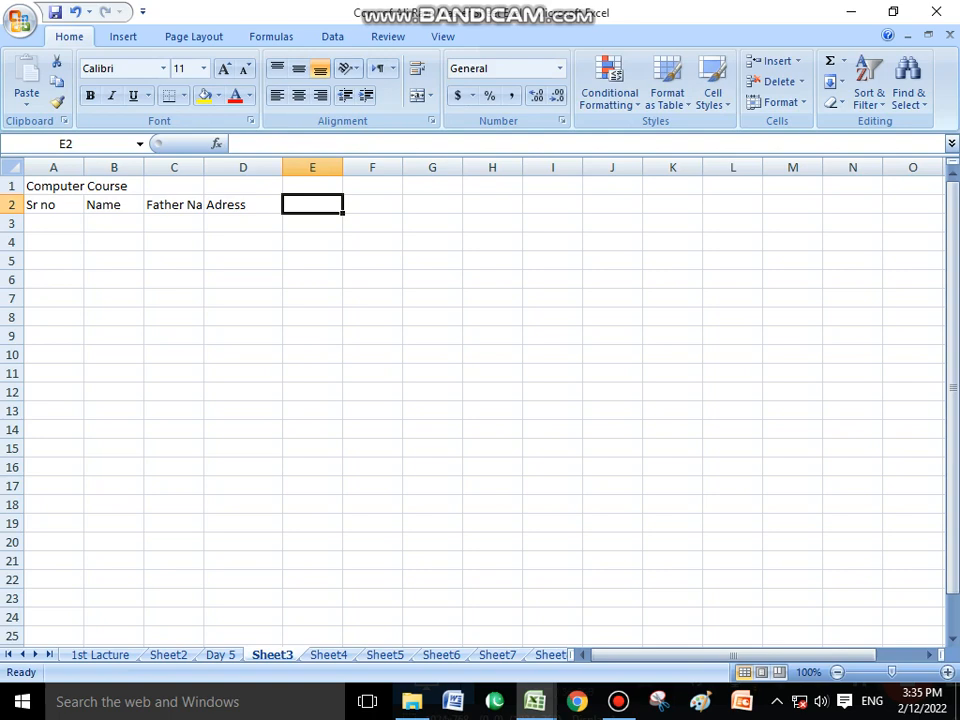
type("N")
key("BackSpace")
type("Mob")
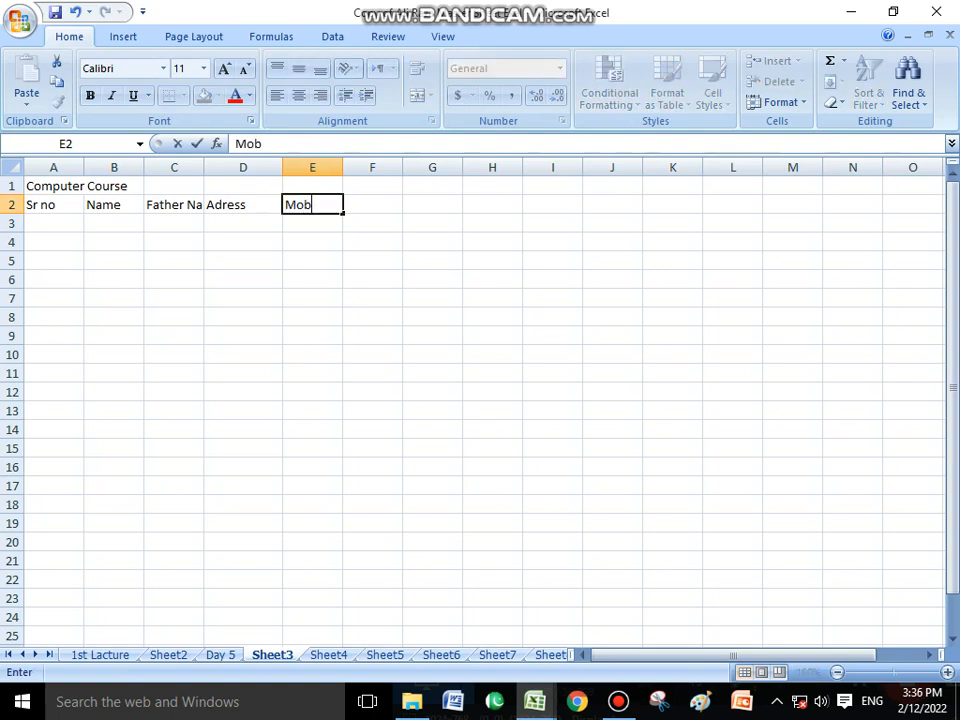
type("ile No")
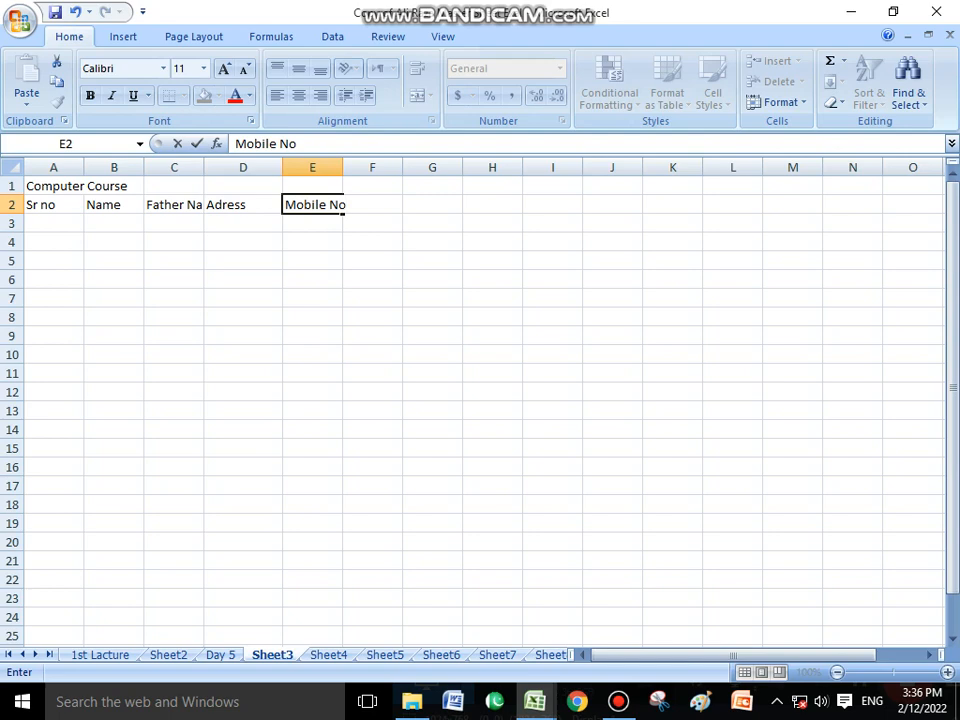
left_click(312, 373)
Widen columns B to E equally and narrow column A to fit the "Sr no" heading.
left_click_drag(50, 167, 383, 167)
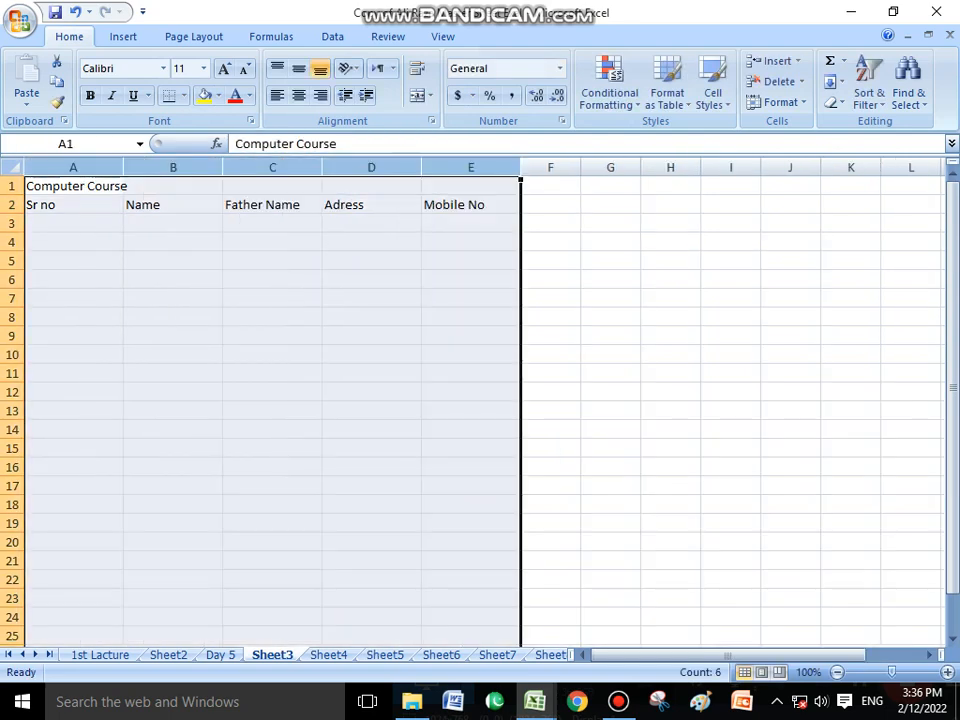
left_click(610, 355)
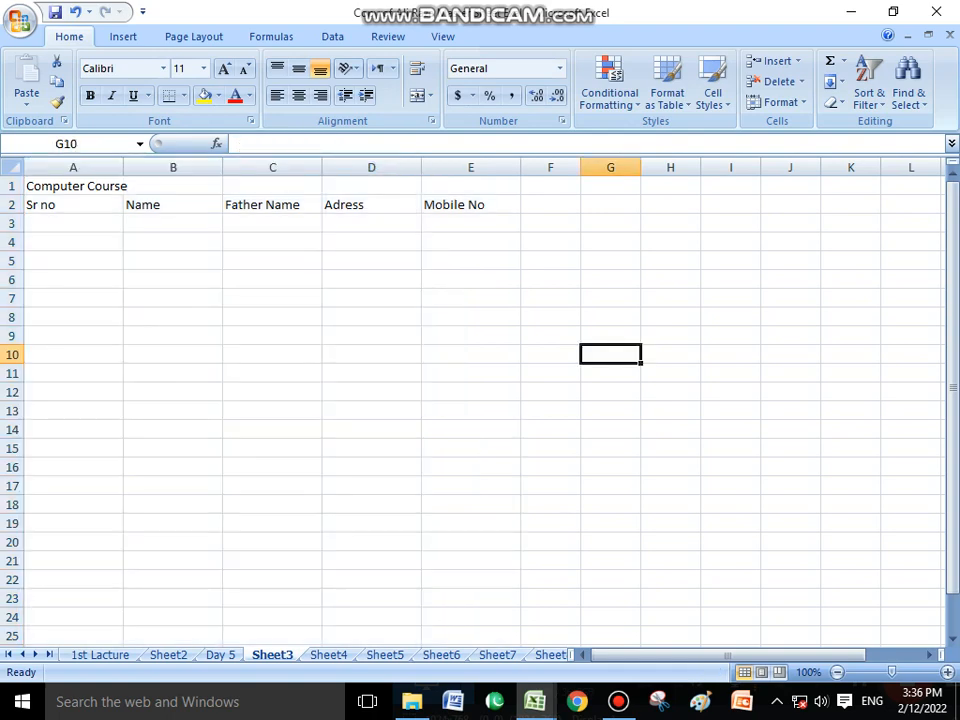
left_click_drag(123, 167, 412, 167)
left_click_drag(164, 167, 253, 167)
left_click(536, 280)
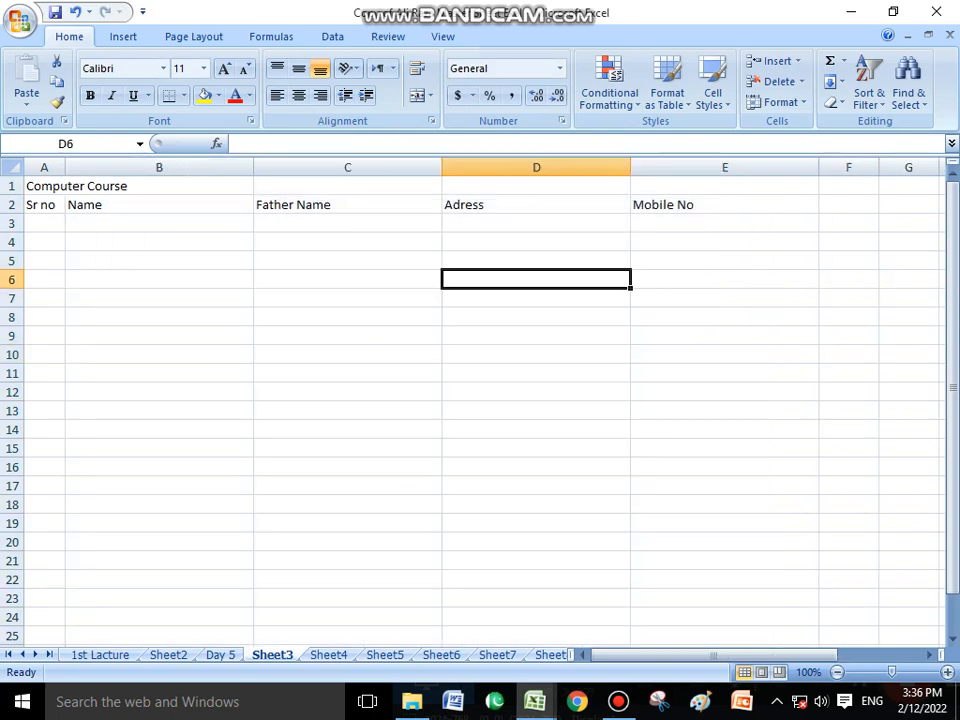
Format the heading cells A2:E2 as centered bold text with a light orange fill.
left_click_drag(700, 204, 44, 204)
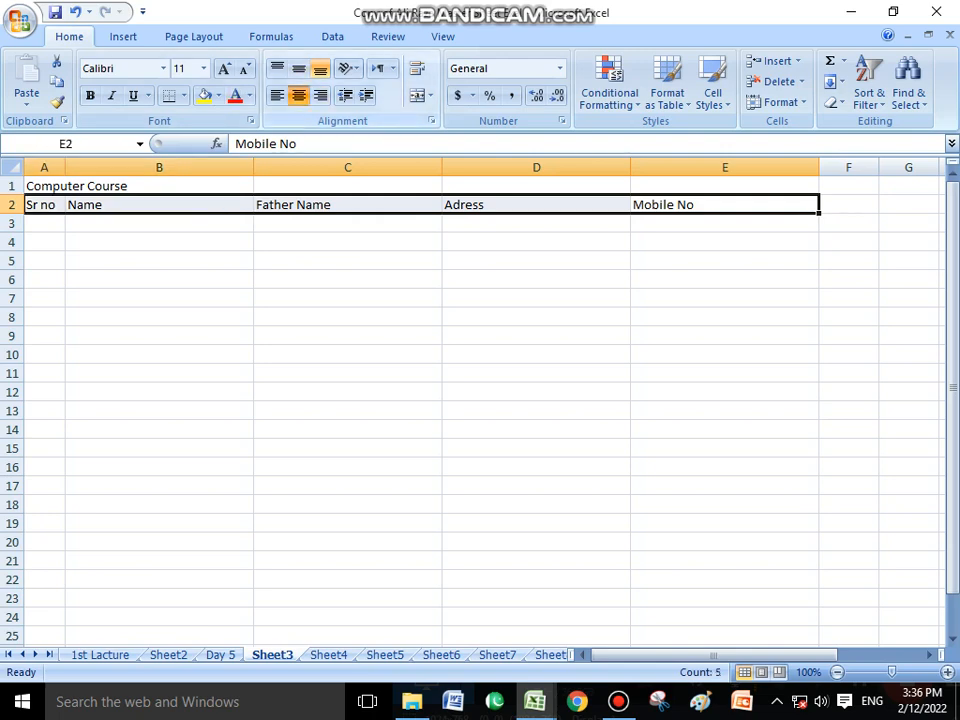
left_click(298, 95)
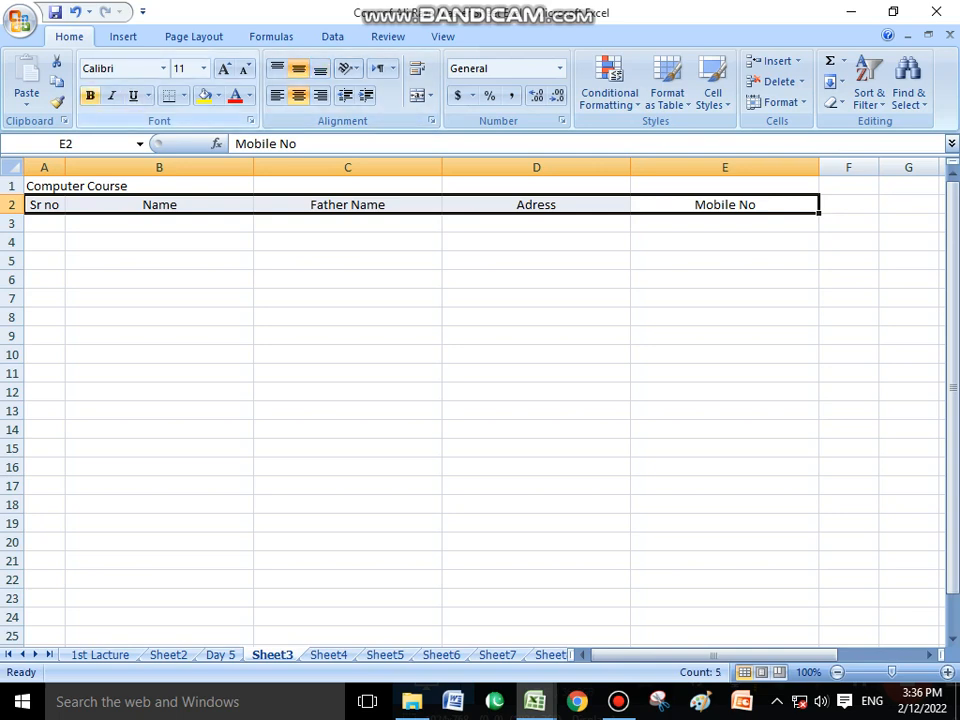
left_click(90, 95)
left_click(218, 95)
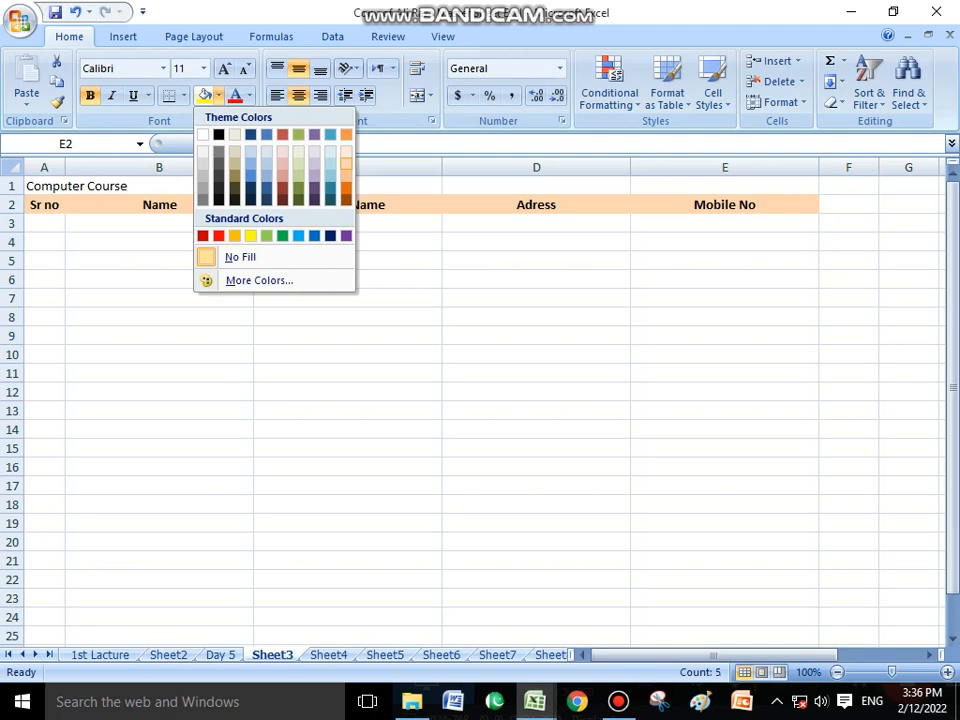
left_click(345, 163)
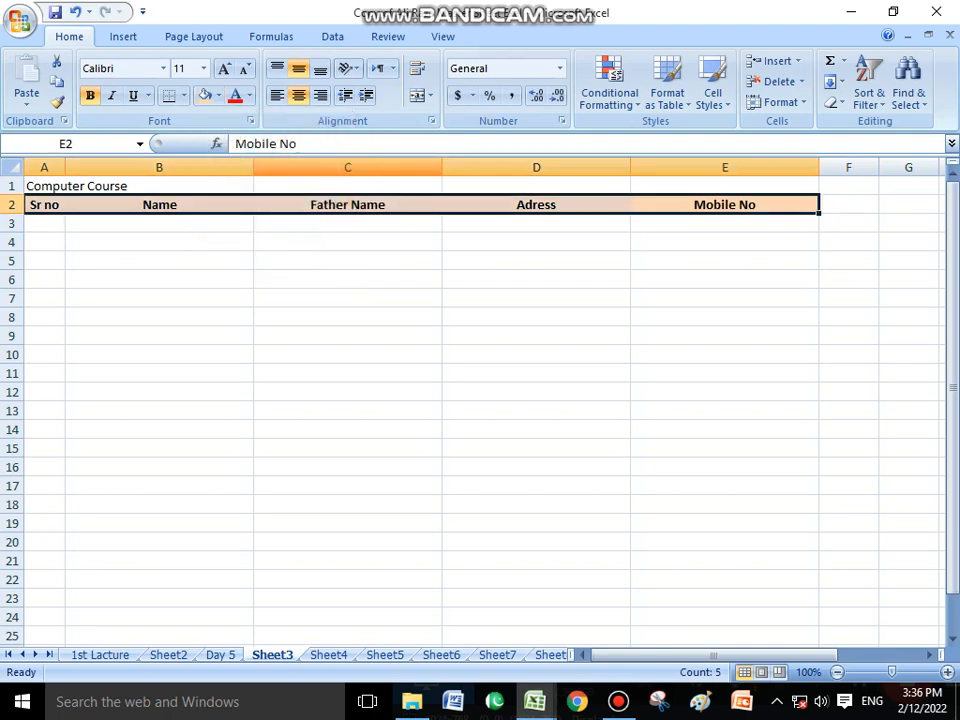
left_click(348, 336)
Enter 1 in cell A3 and fill the serial numbers down to 10 in A12.
left_click(45, 223)
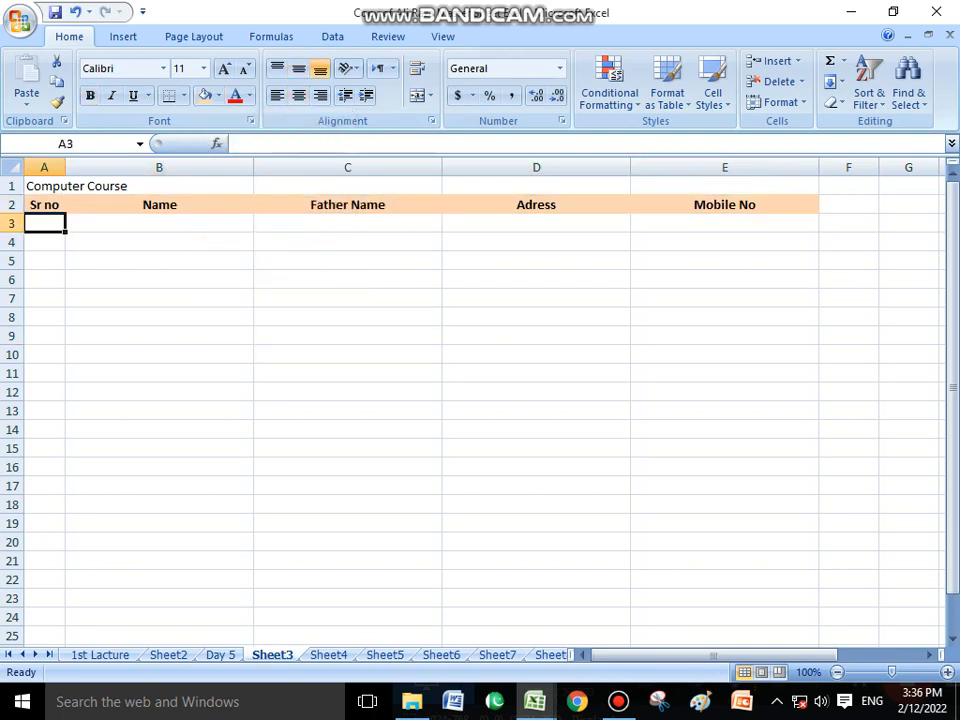
type("1")
left_click(159, 280)
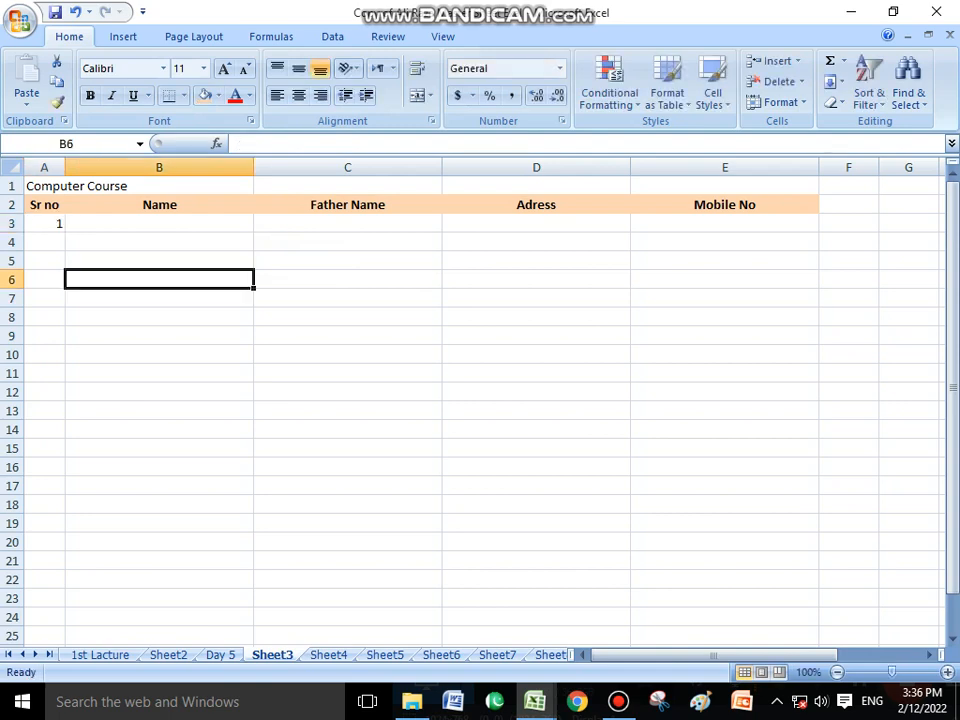
left_click(45, 223)
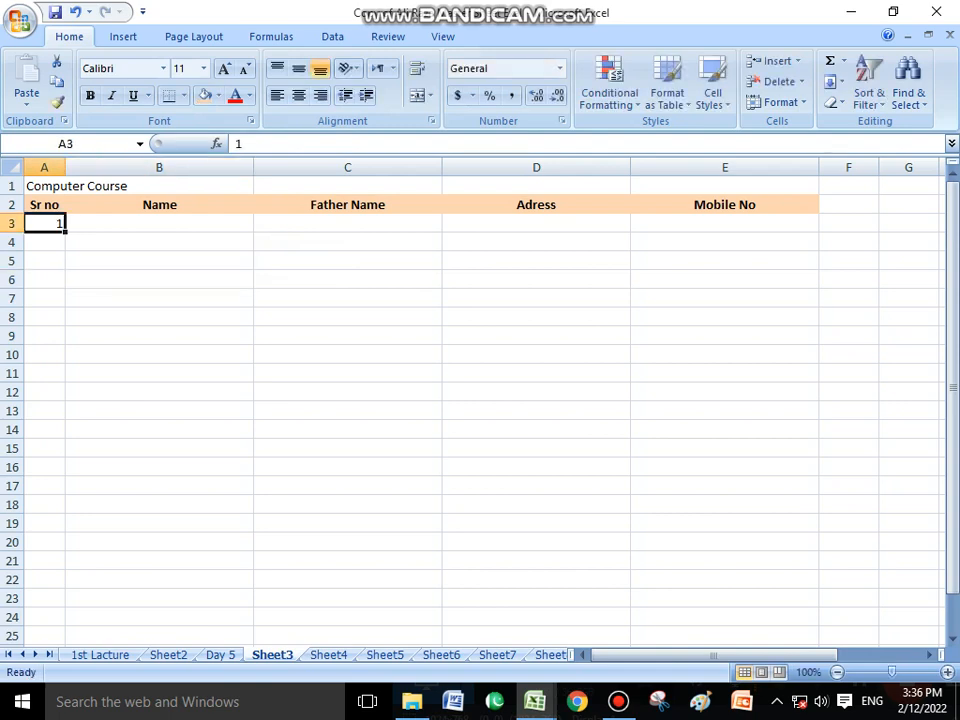
left_click_drag(65, 231, 62, 396)
left_click(159, 392)
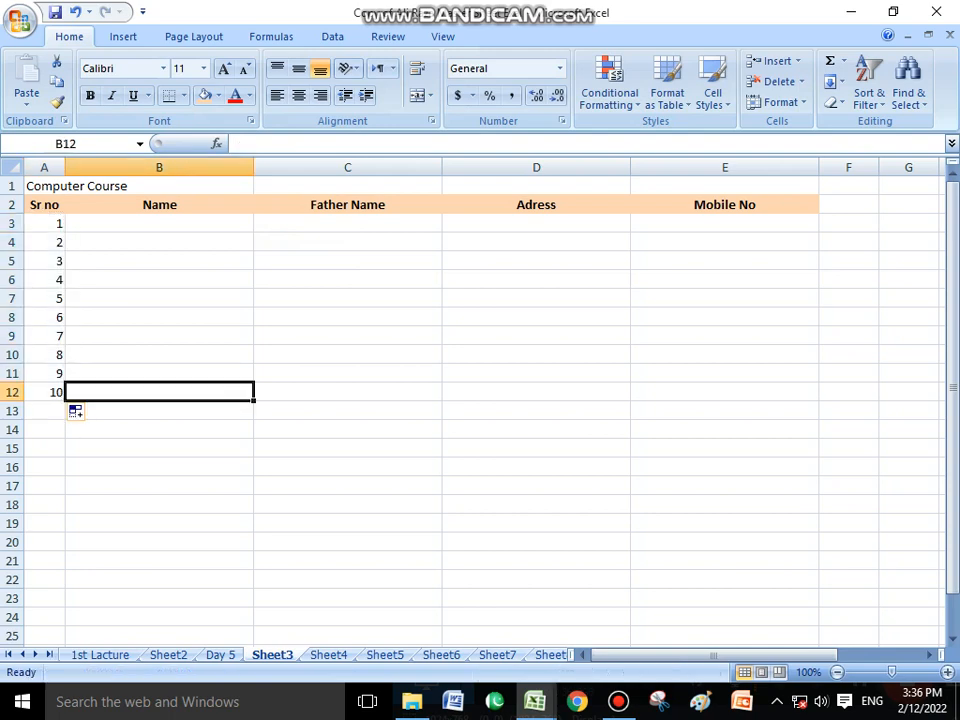
Center the serial numbers in cells A3:A12 horizontally.
left_click(45, 223)
left_click_drag(45, 223, 45, 392)
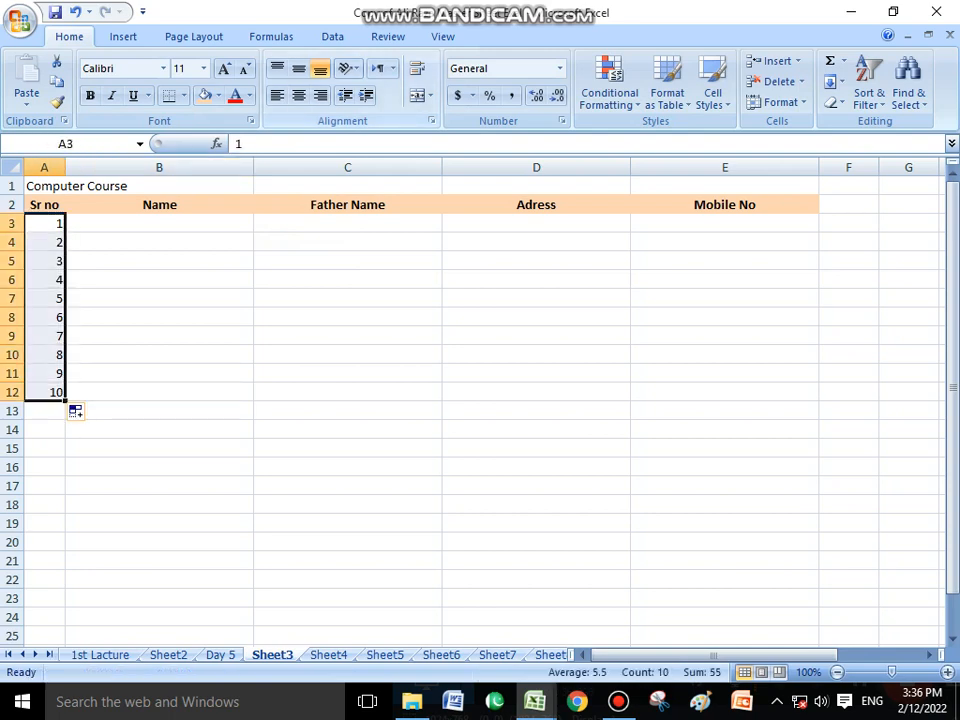
left_click(299, 95)
left_click(159, 223)
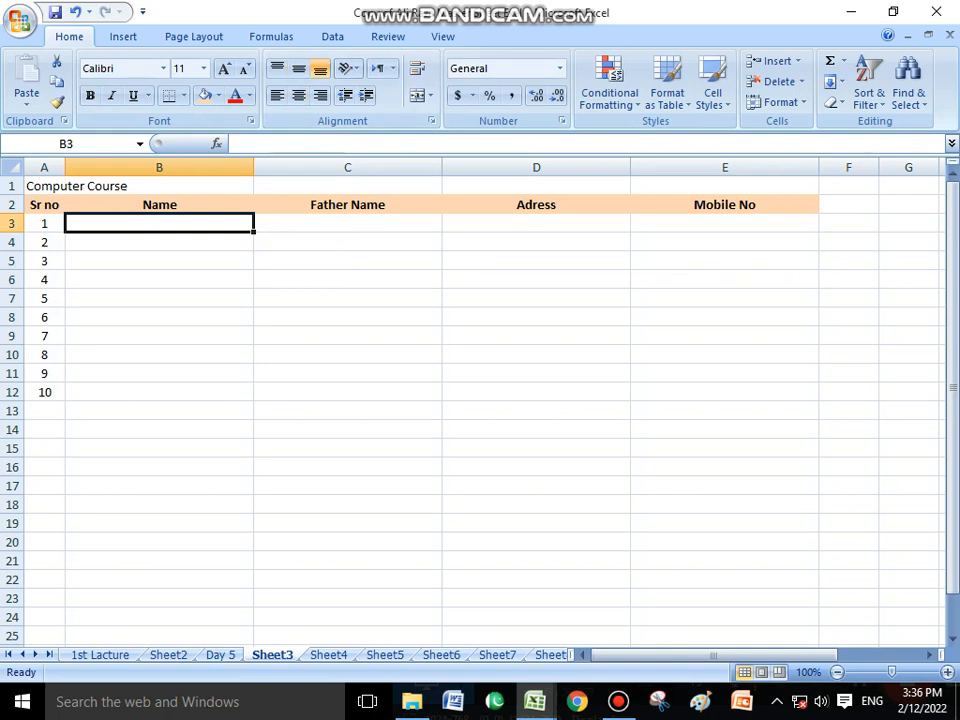
Apply all borders to the whole table range A1:E12.
left_click(45, 392)
left_click(159, 392)
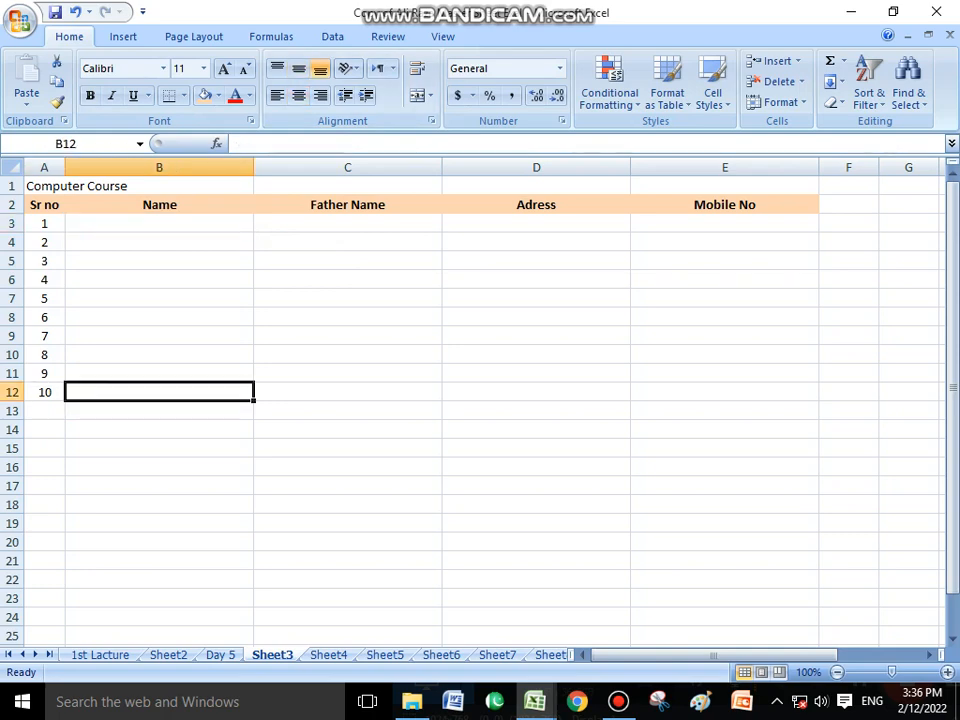
left_click_drag(44, 186, 724, 394)
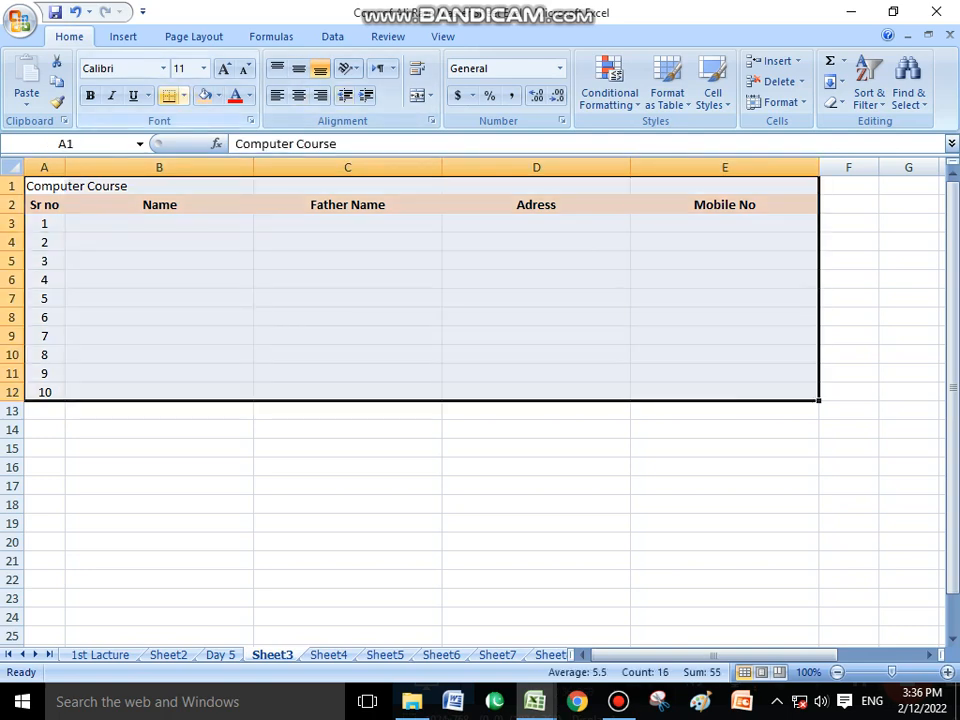
left_click(184, 95)
left_click(214, 244)
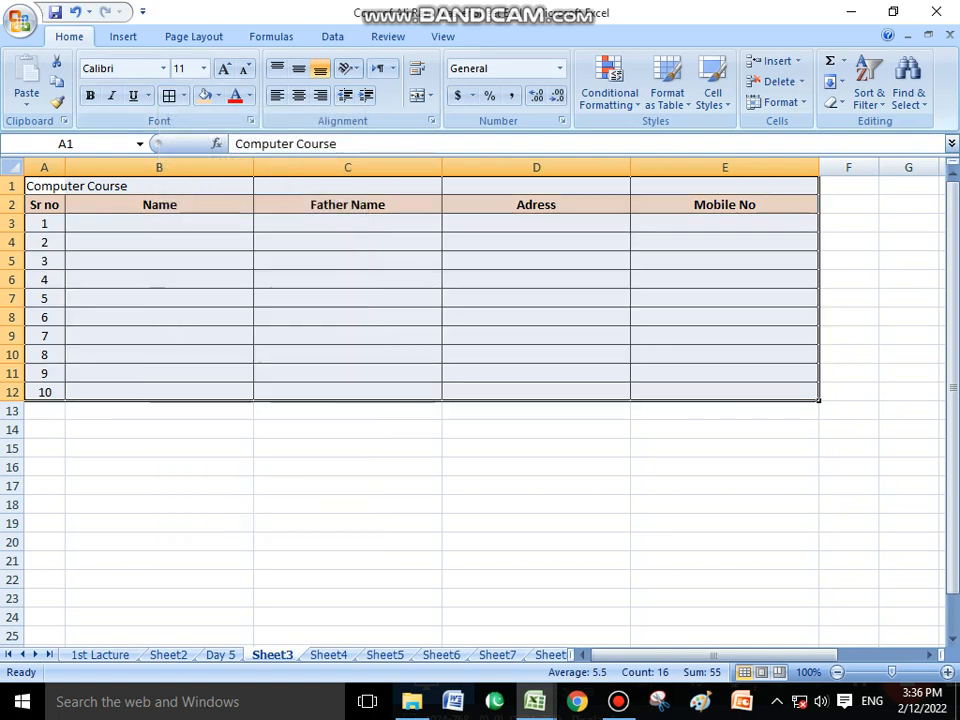
left_click(536, 485)
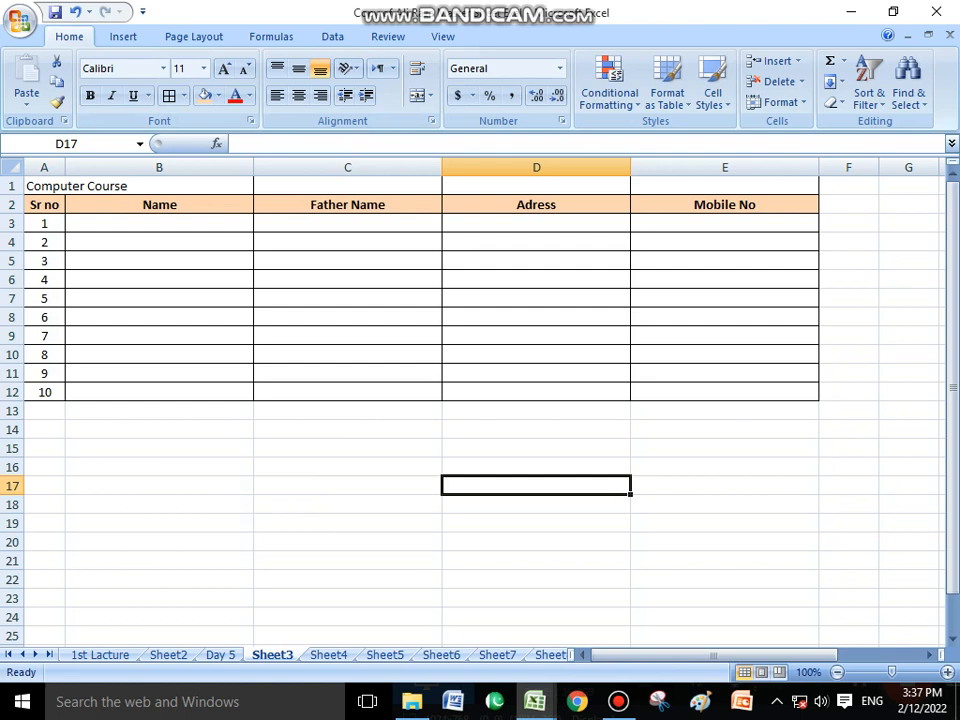
Increase the height of row 1, which holds the "Computer Course" title.
mouse_move(12, 195)
left_mouse_down()
mouse_move(12, 245)
mouse_move(12, 206)
left_mouse_up()
left_click(64, 197)
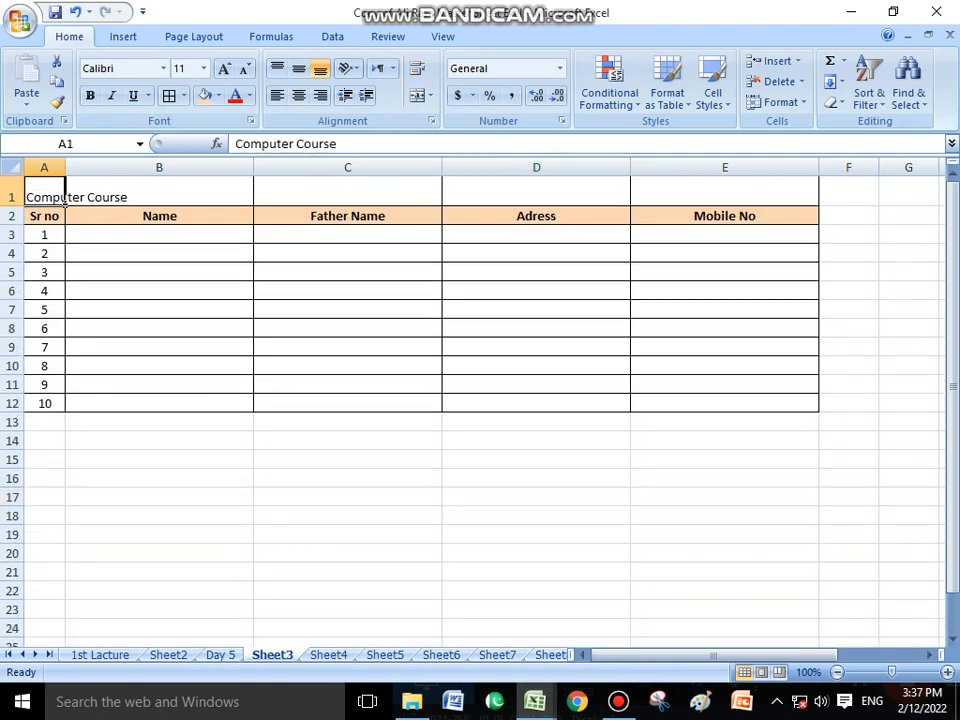
left_click(248, 292)
left_click(64, 199)
left_click(627, 201)
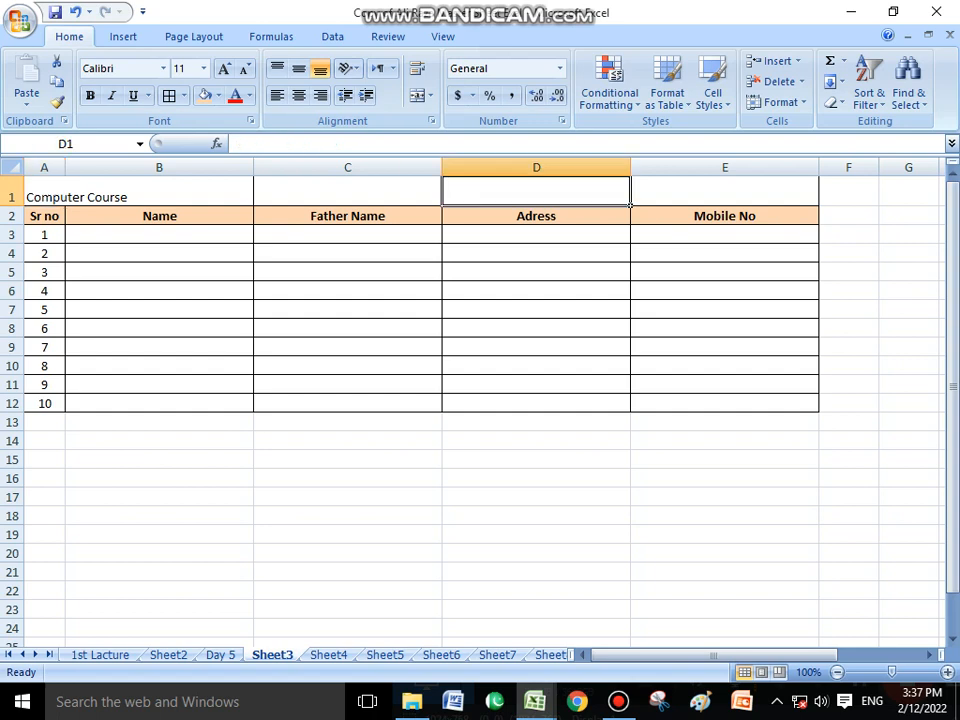
left_click(64, 199)
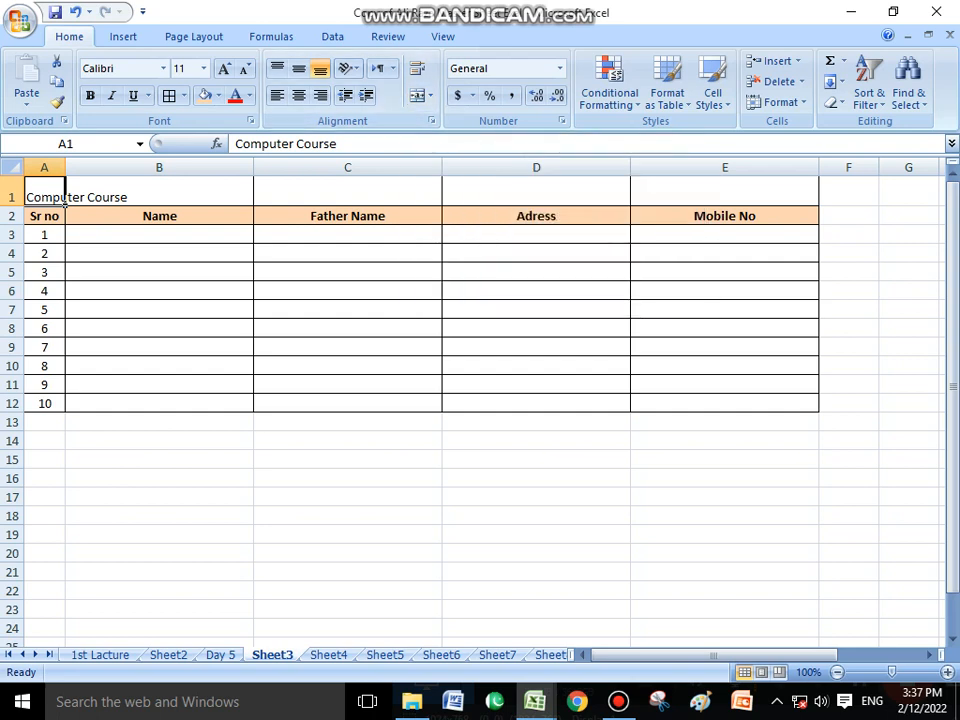
Examine the individual cells A1 to E1 that make up the title row.
left_click(250, 202)
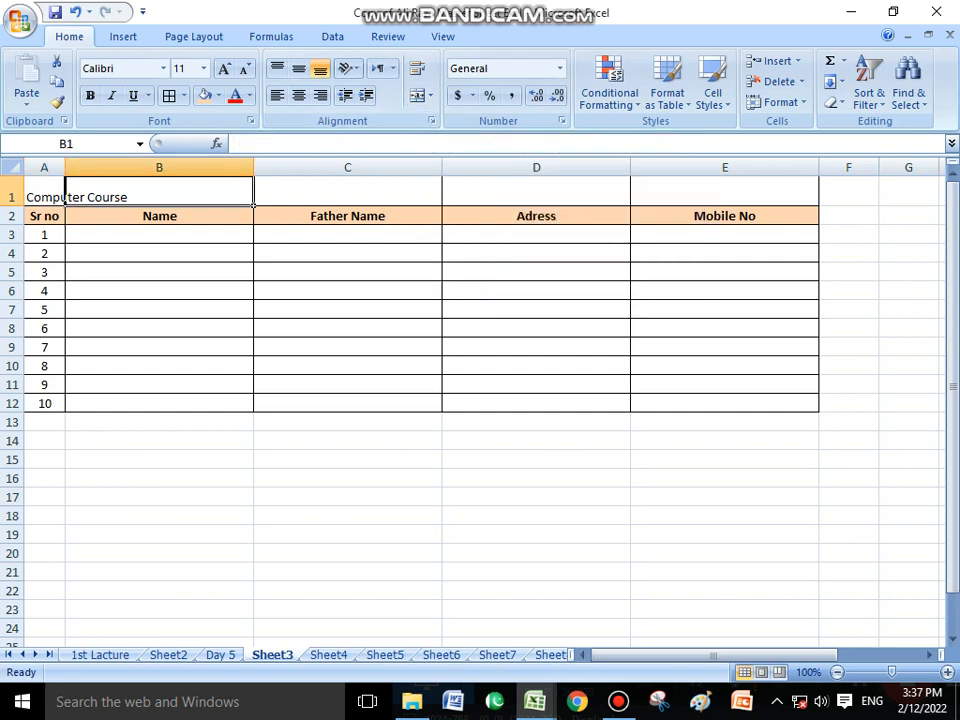
left_click(347, 192)
left_click(536, 192)
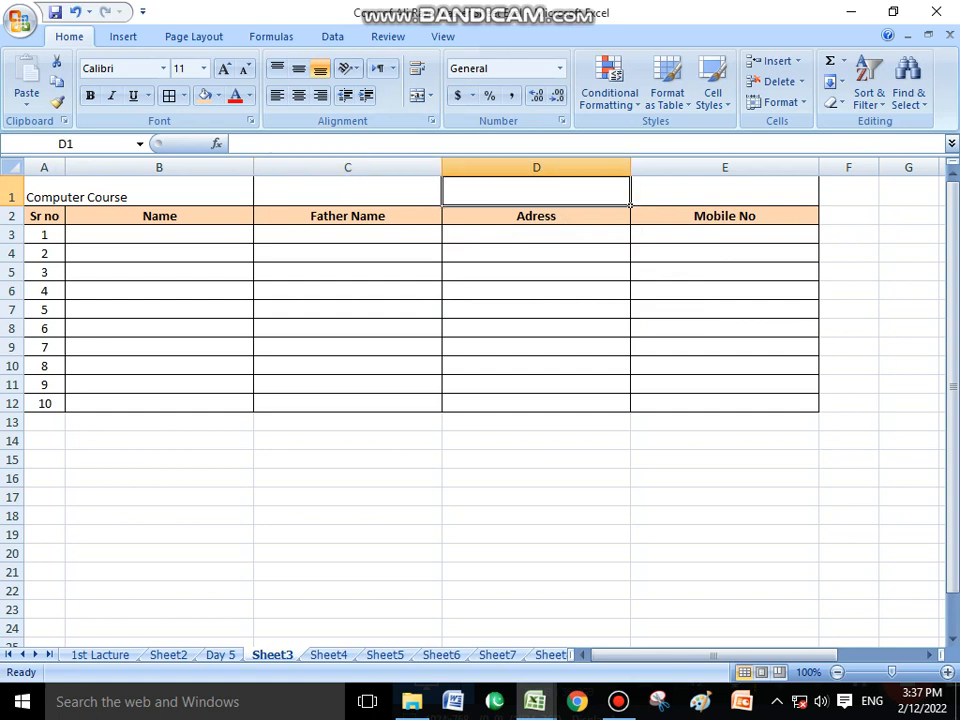
left_click(725, 192)
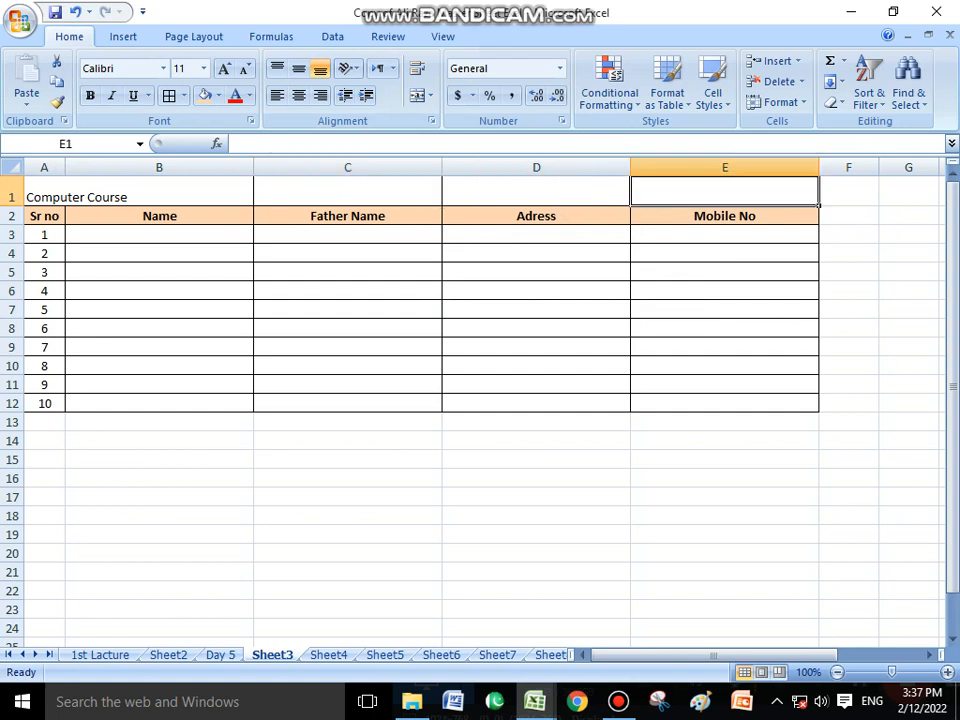
left_click(44, 192)
left_click(159, 192)
left_click(347, 192)
left_click(536, 192)
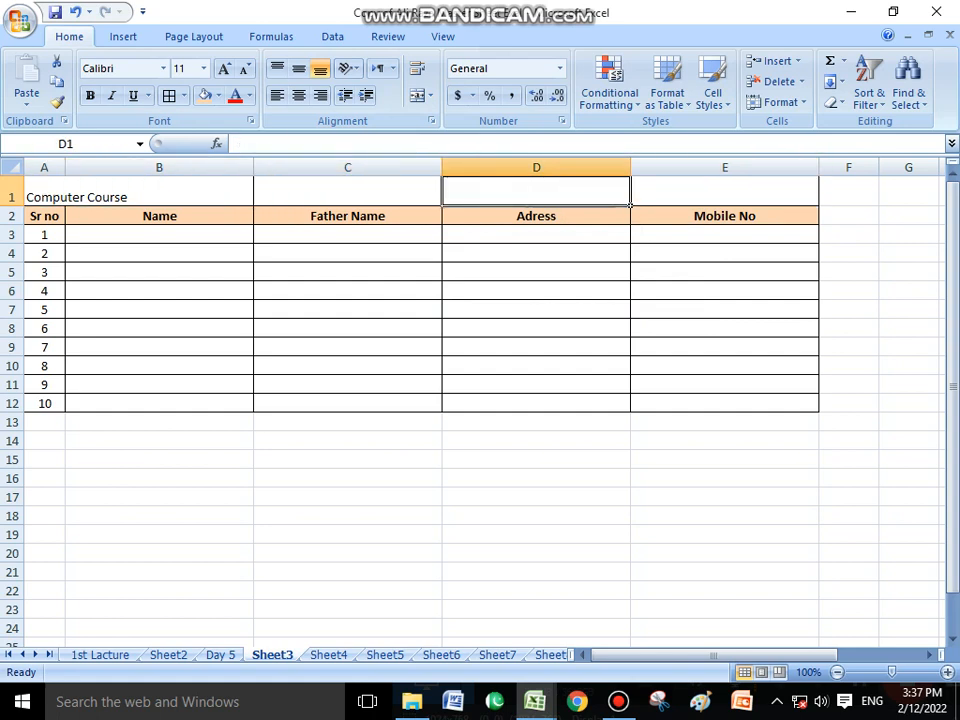
left_click(725, 192)
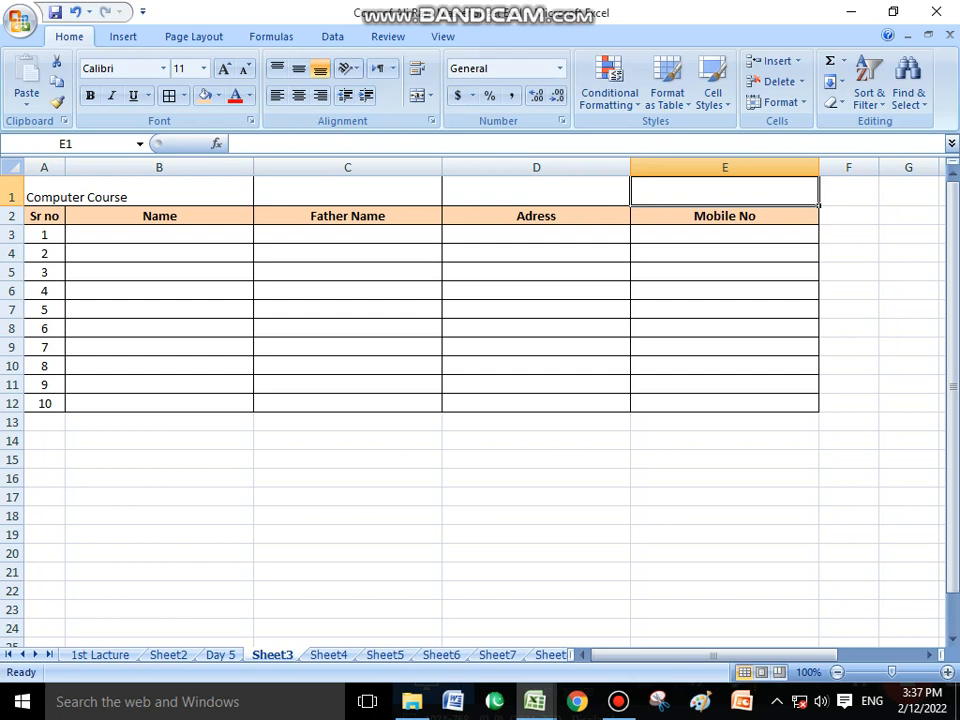
Merge and center the title cells A1:E1 across the full width of the table.
left_click_drag(44, 192, 725, 192)
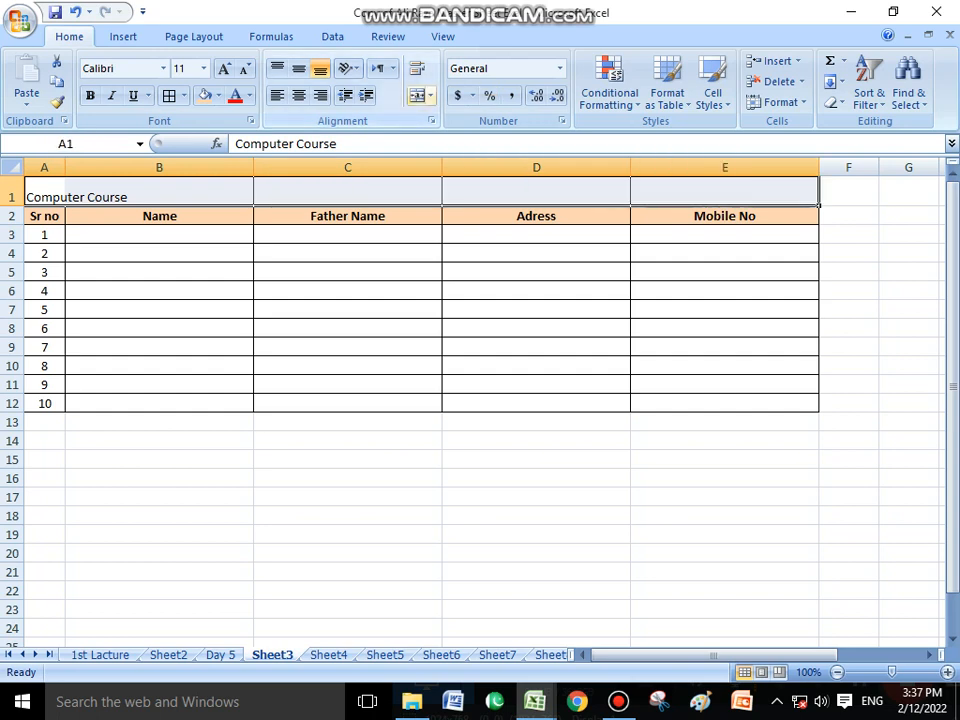
left_click(420, 95)
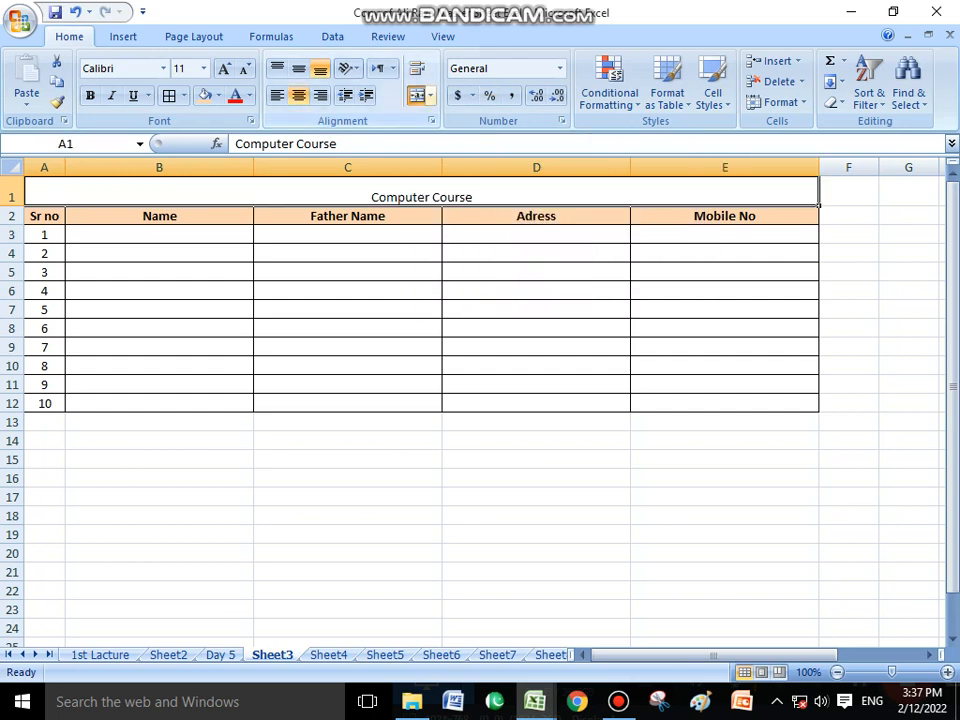
left_click(348, 291)
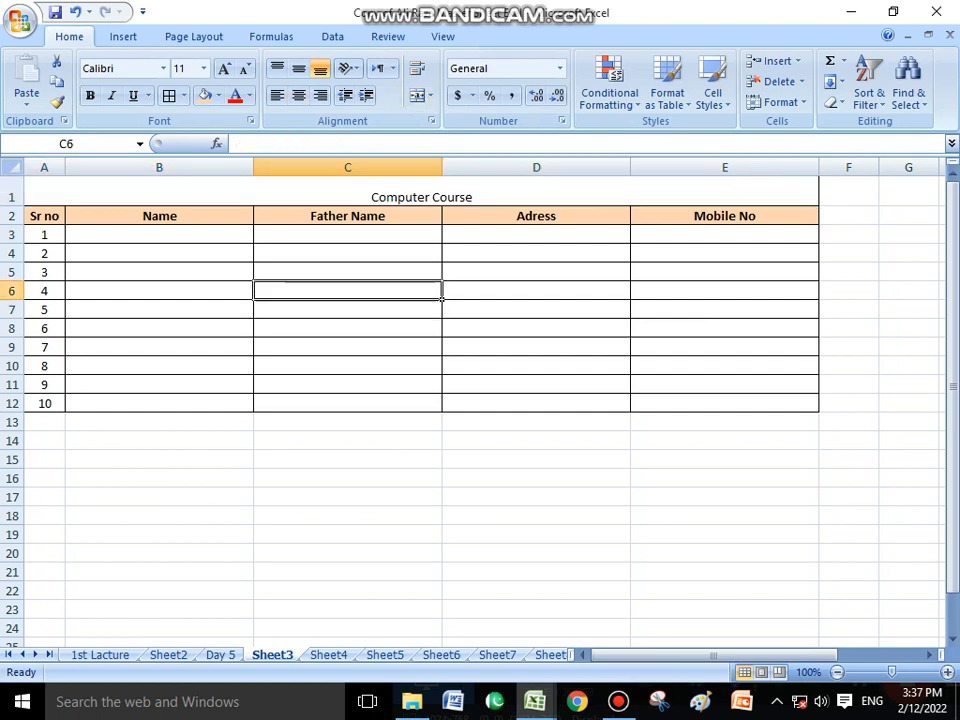
Align the merged "Computer Course" title to the vertical middle of its cell, keeping it horizontally centered.
key("Up")
key("Up")
key("Up")
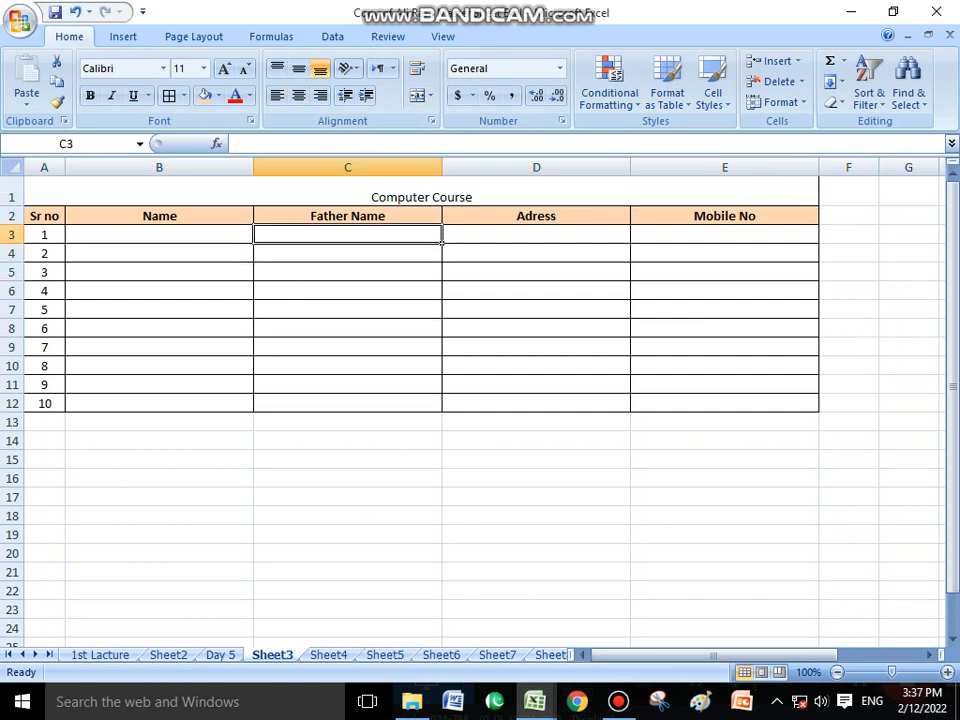
key("Up")
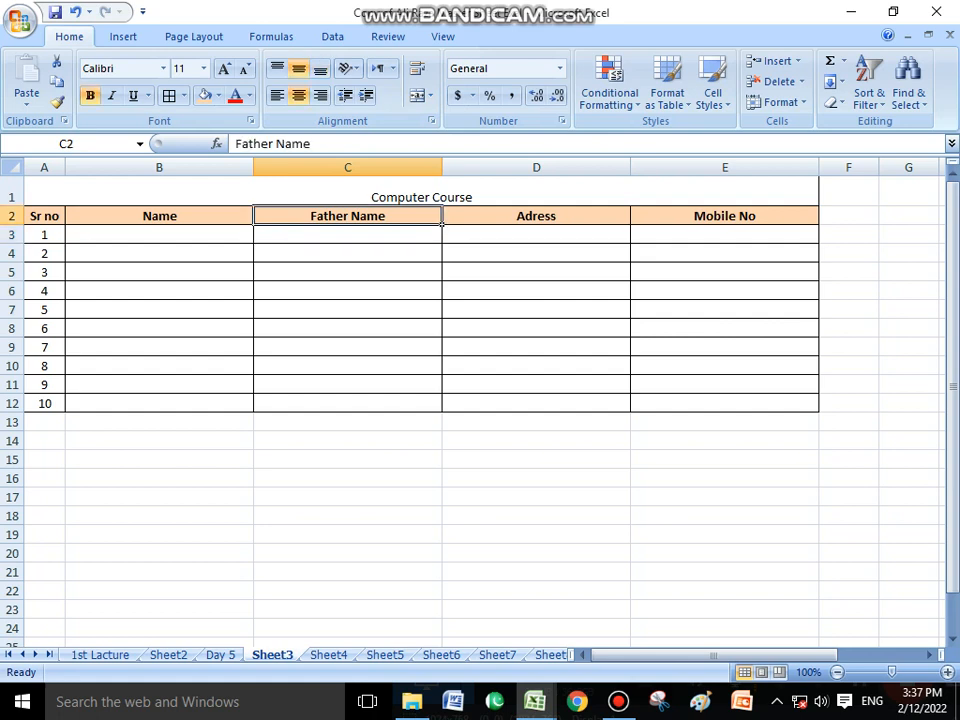
key("Up")
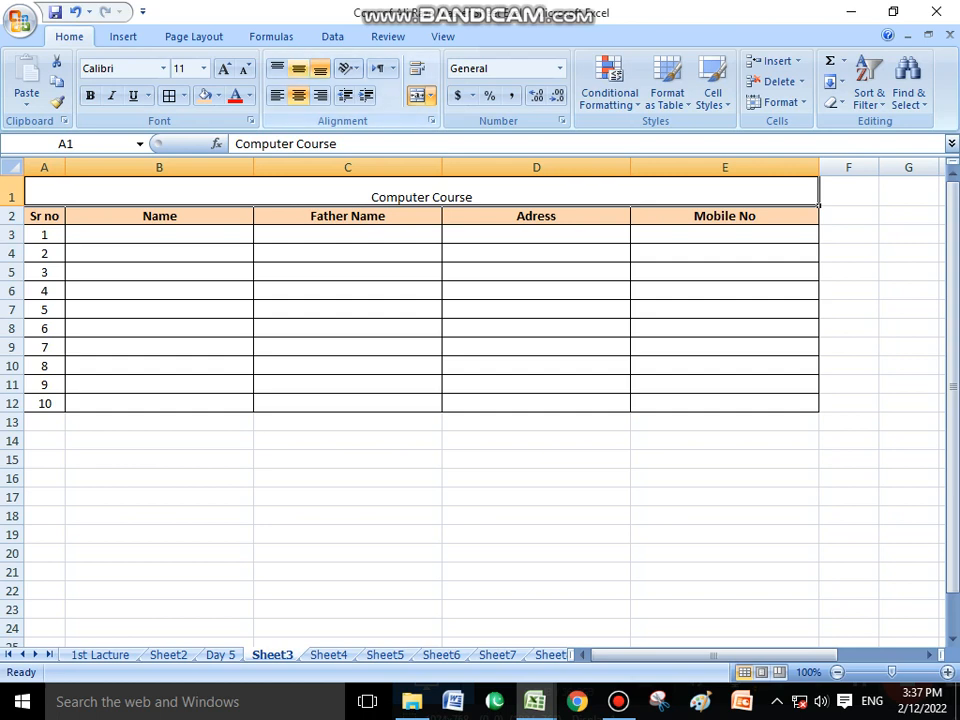
left_click(299, 69)
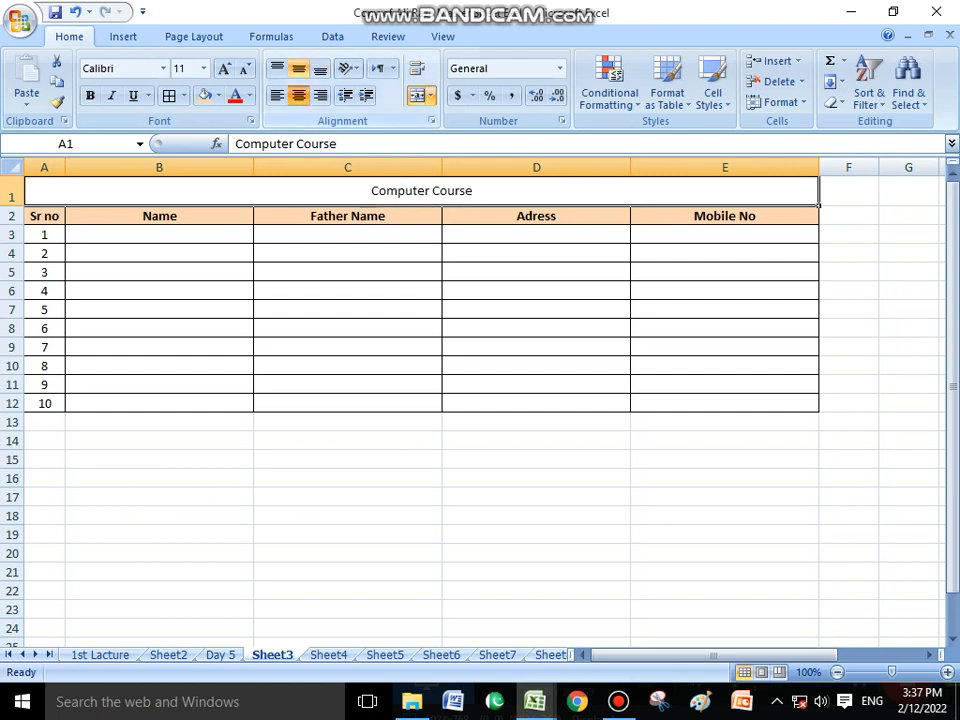
left_click(299, 95)
left_click(299, 69)
left_click(299, 95)
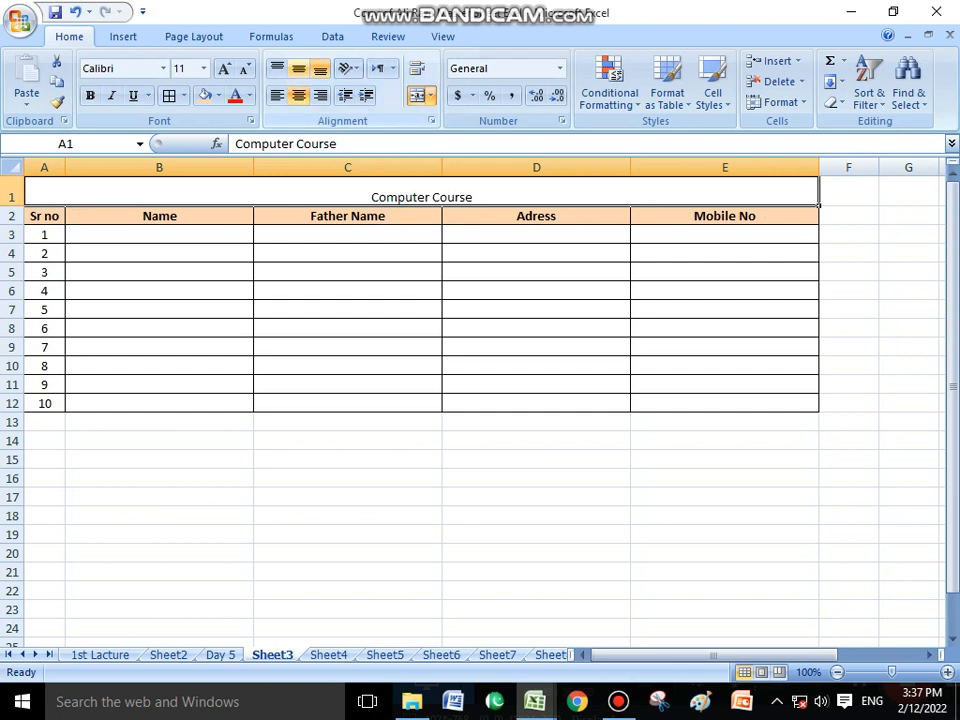
left_click(299, 69)
Make the "Computer Course" title bold and set its font to Arial Black after trying Bauhaus 93.
left_click(90, 96)
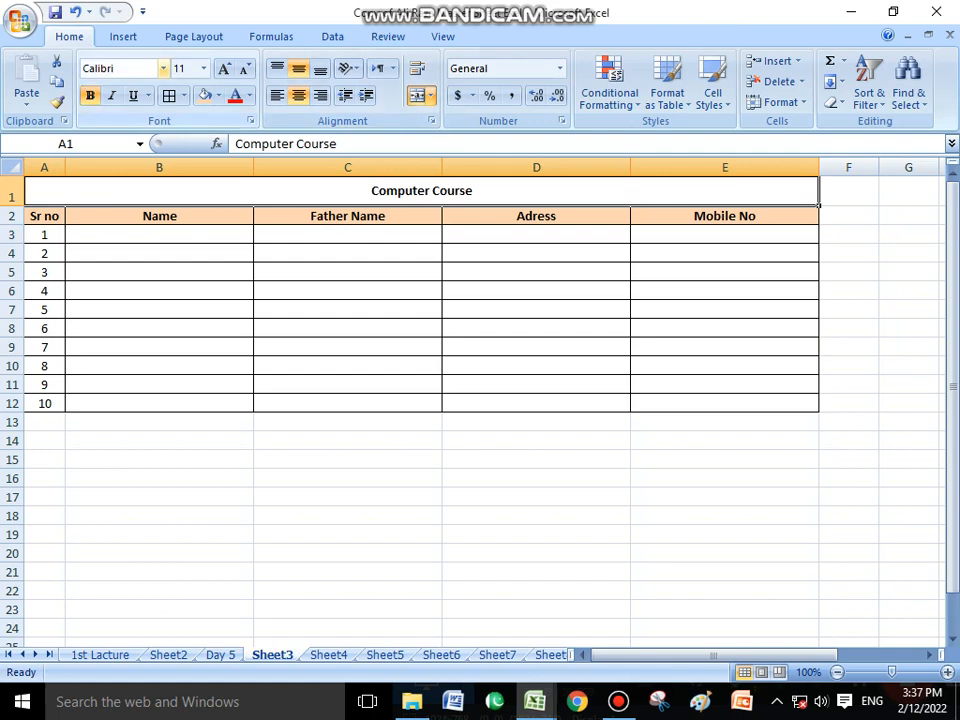
left_click(163, 69)
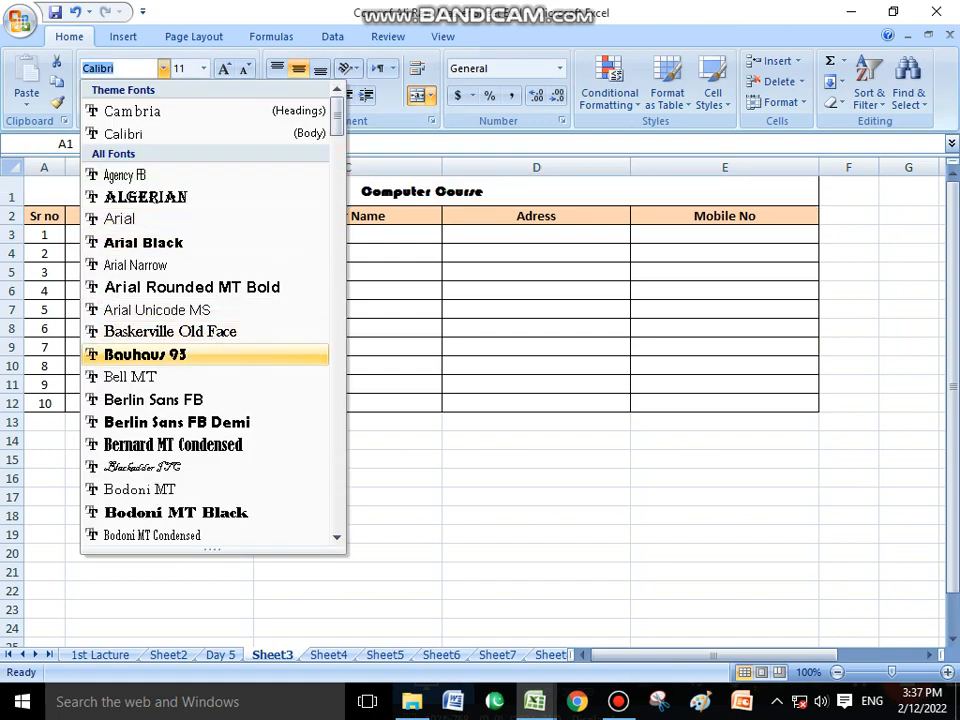
left_click(150, 356)
left_click(163, 69)
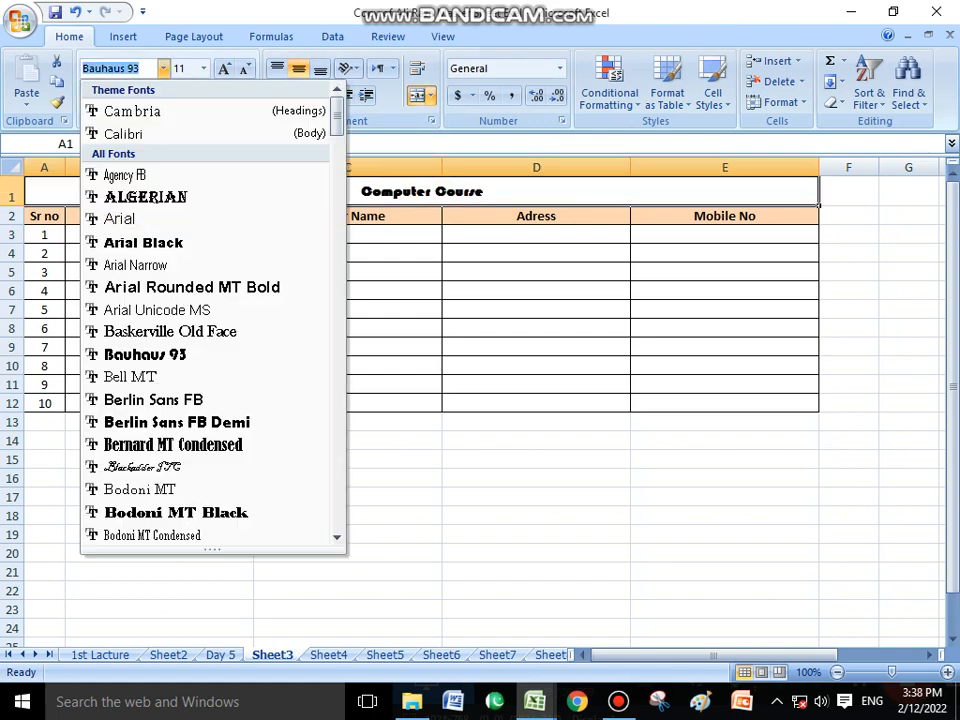
left_click(143, 242)
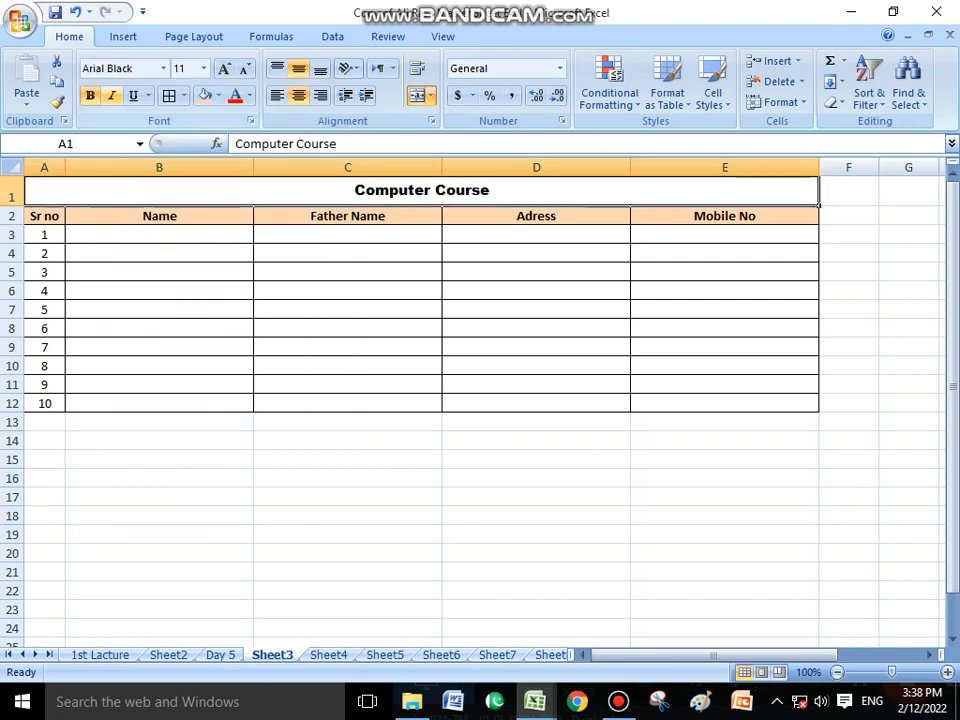
Turn off bold for the "Computer Course" title and increase its font size to 28.
left_click(224, 68)
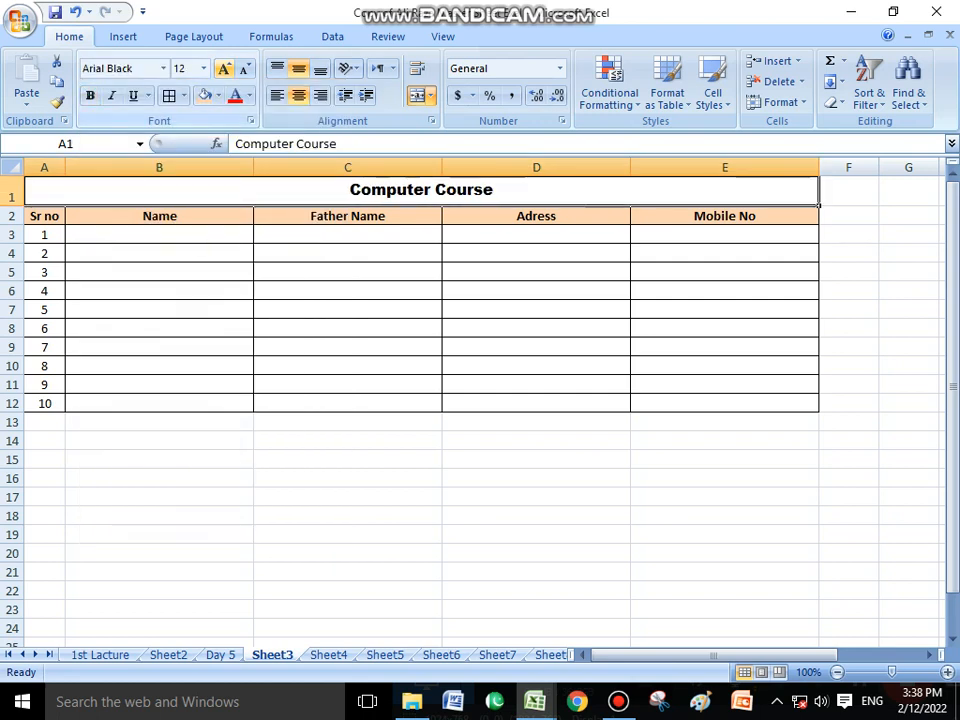
left_click(224, 68)
left_click(224, 68)
left_click(224, 68)
left_click(224, 68)
left_click(224, 68)
left_click(224, 68)
left_click(224, 68)
left_click(224, 68)
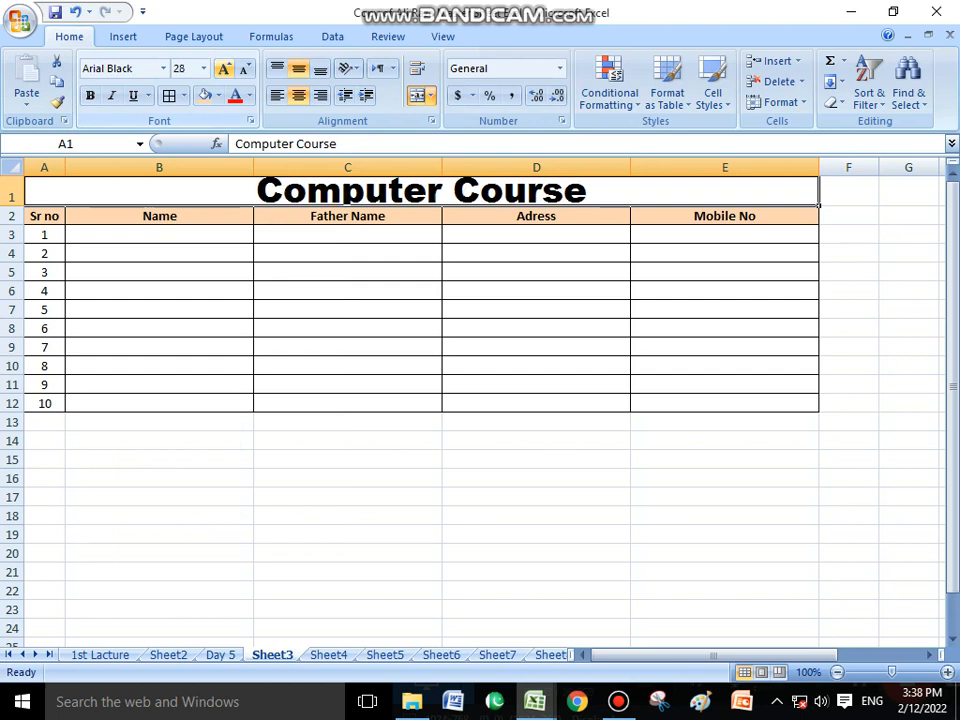
Increase the height of row 1 so the enlarged title fits comfortably.
left_click_drag(12, 206, 12, 221)
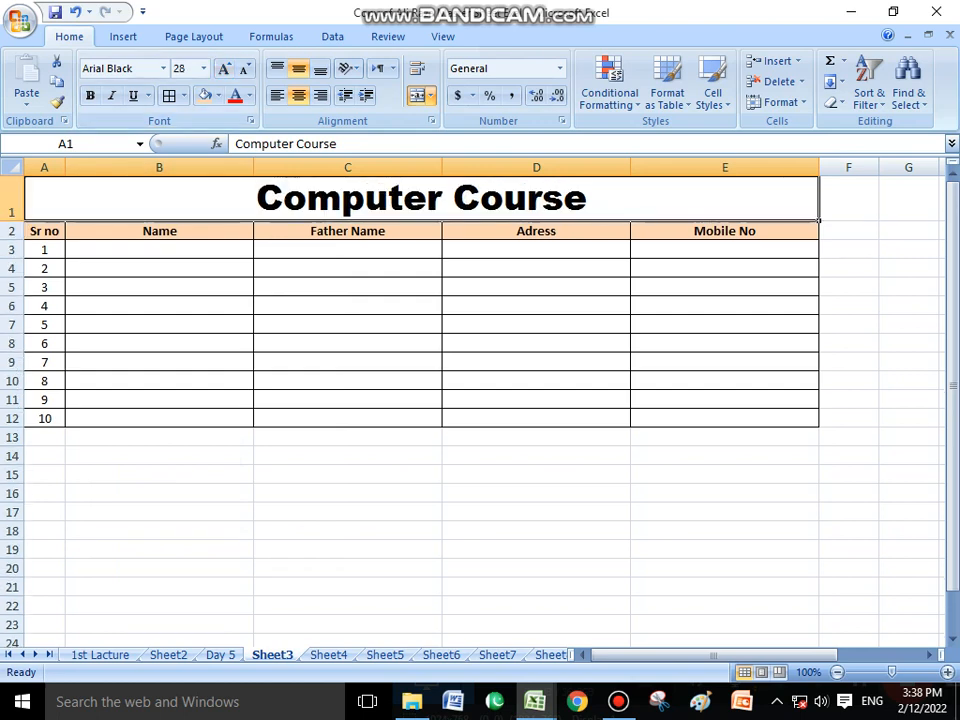
left_click(725, 306)
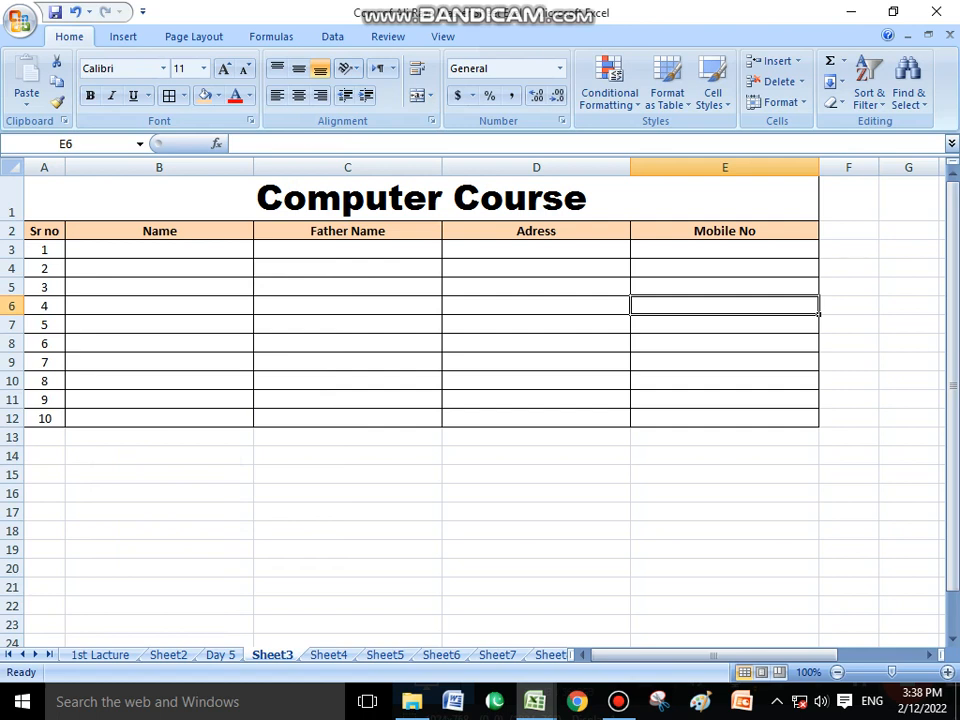
left_click(421, 198)
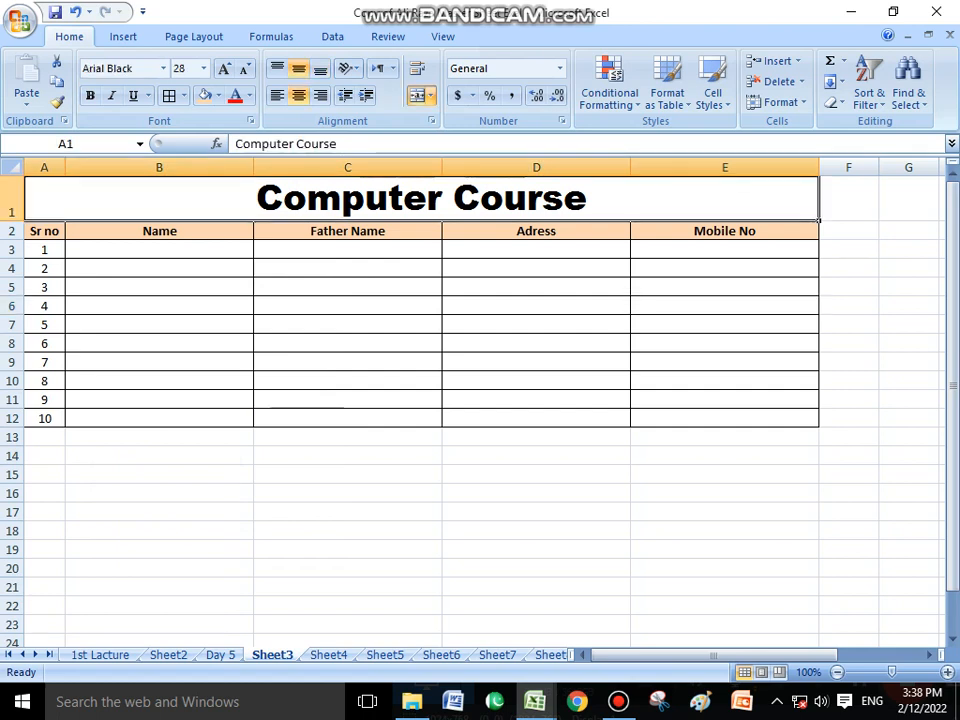
Check the sheet's print preview, change the page orientation to landscape, and preview it again.
key("ctrl+F2")
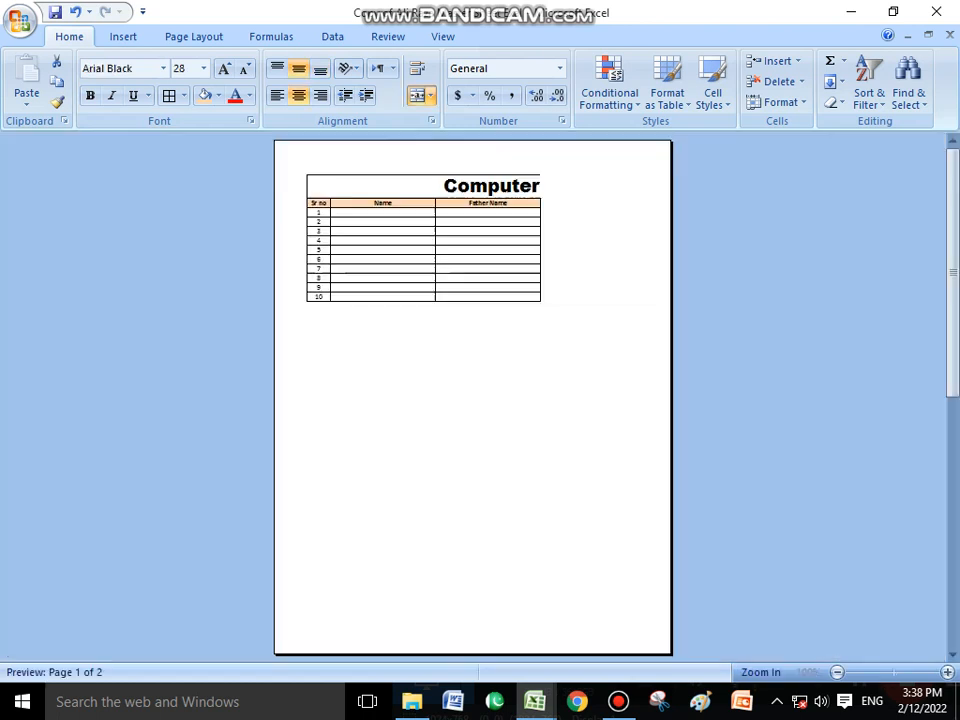
key("Escape")
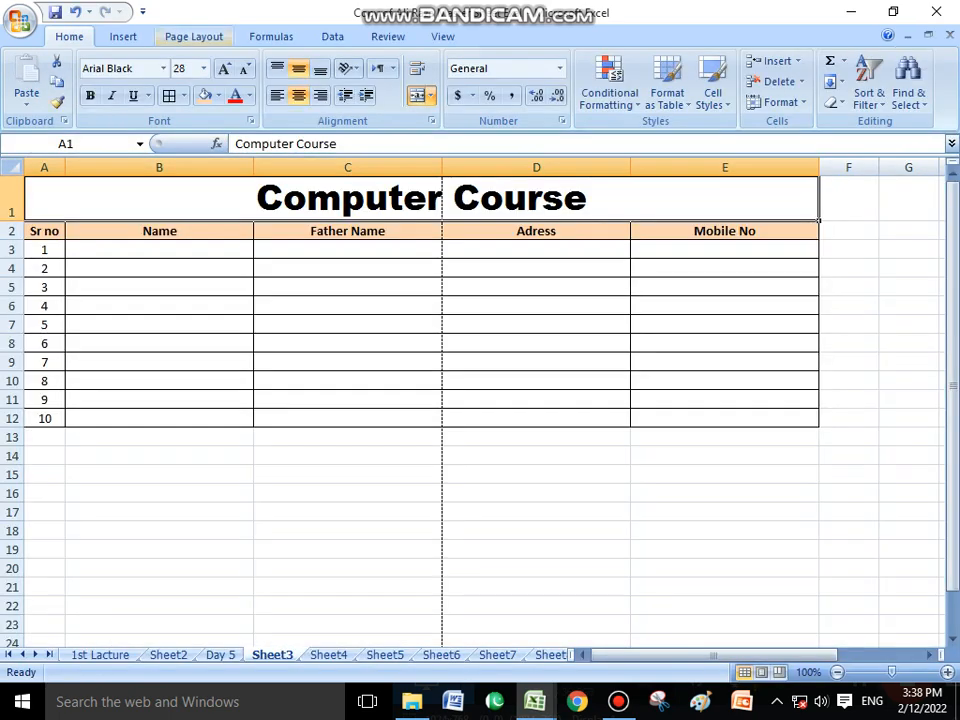
left_click(194, 36)
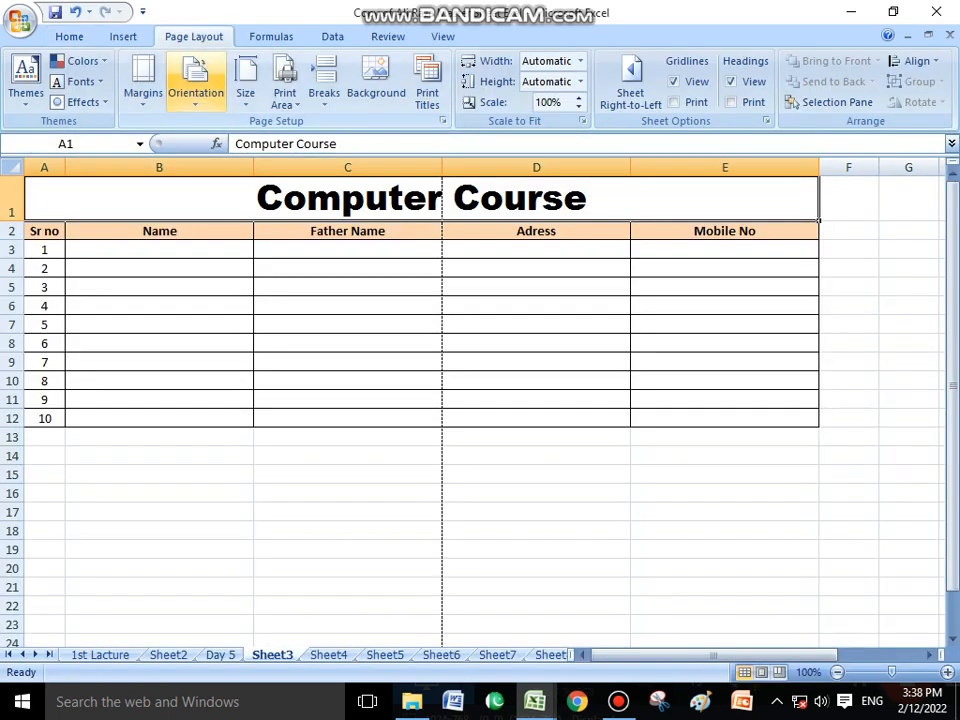
left_click(196, 82)
left_click(240, 177)
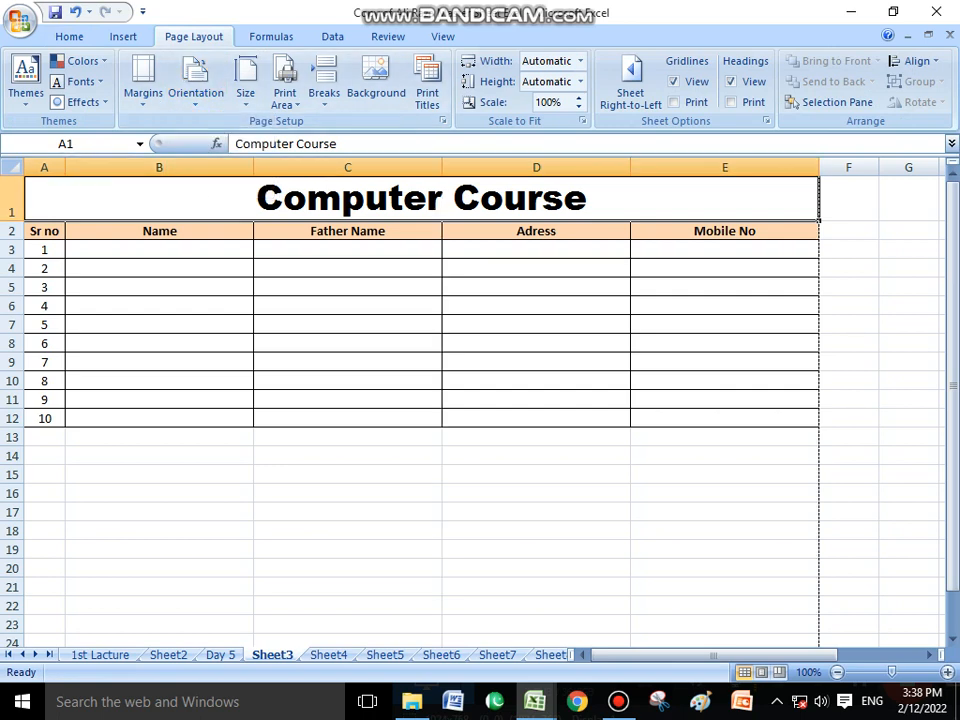
key("ctrl+F2")
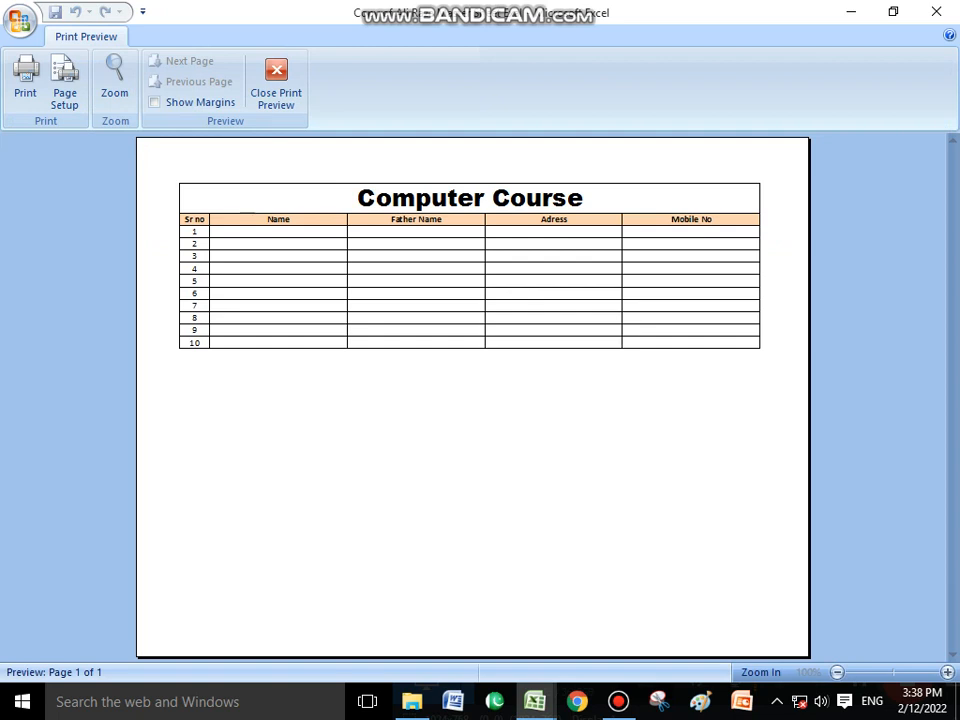
key("Escape")
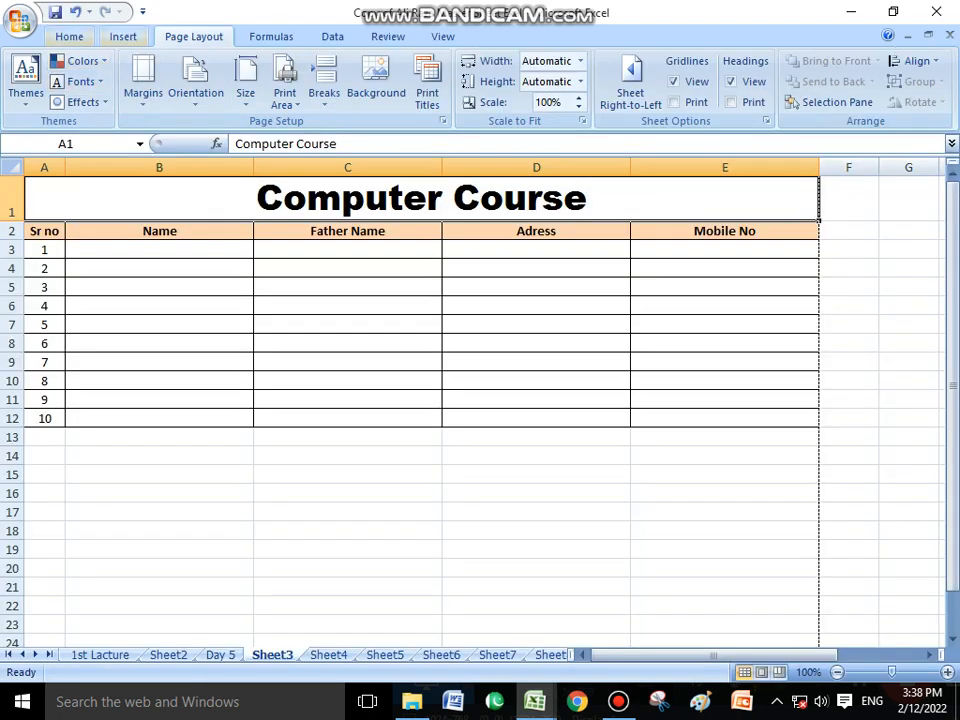
Unmerge the "Computer Course" title cell back into separate cells A1:E1.
left_click(71, 37)
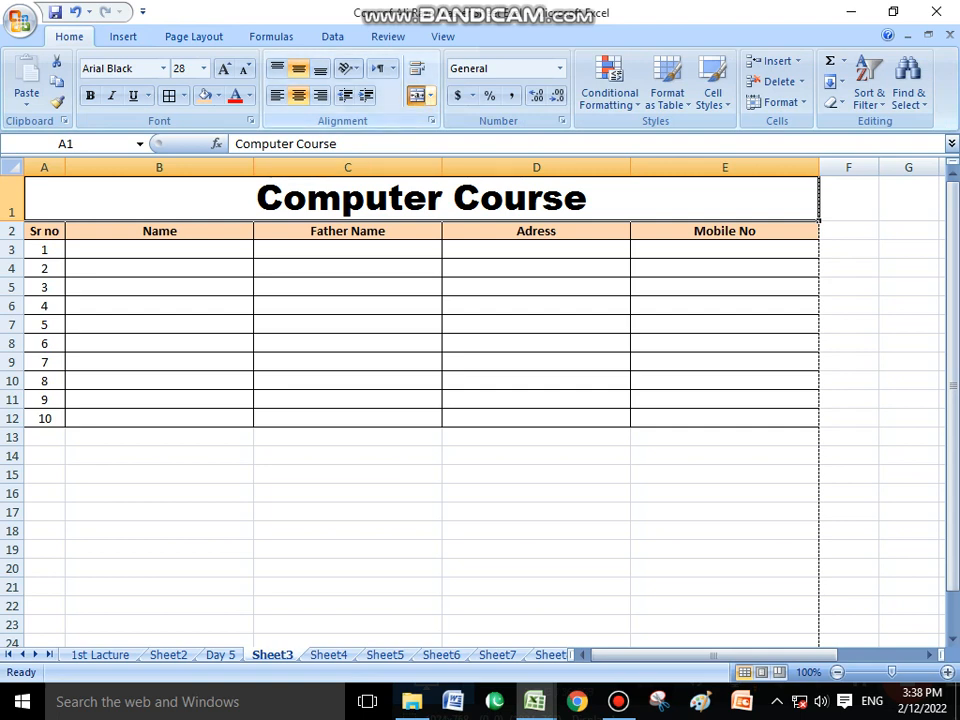
left_click(417, 96)
left_click(536, 493)
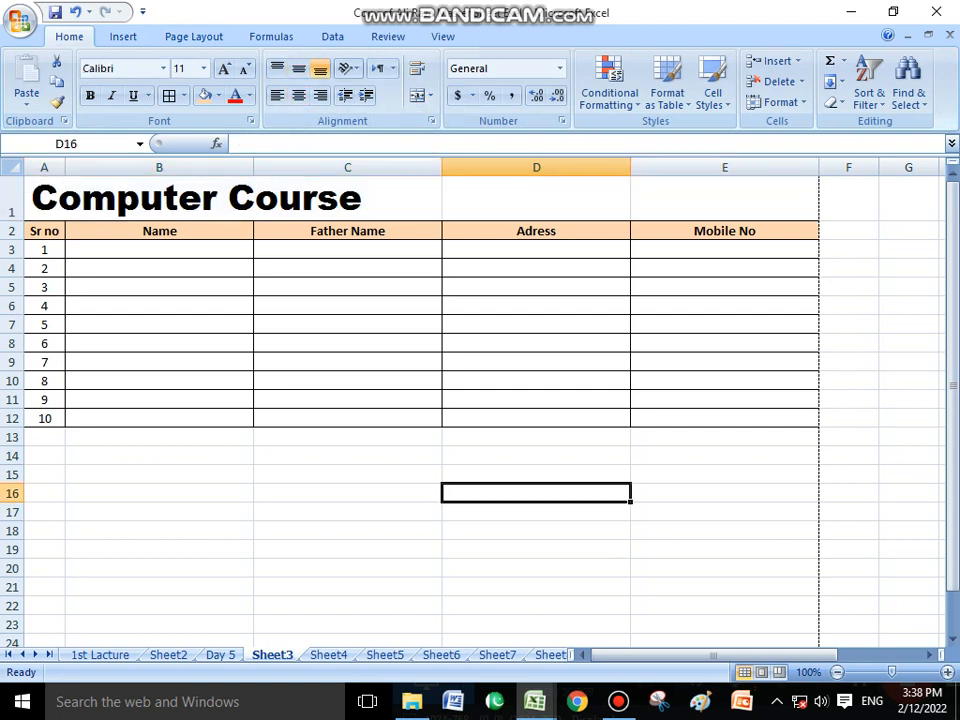
Reapply all borders to the table range A1:E12 and check the result in print preview.
left_click(725, 199)
left_click_drag(725, 199, 44, 418)
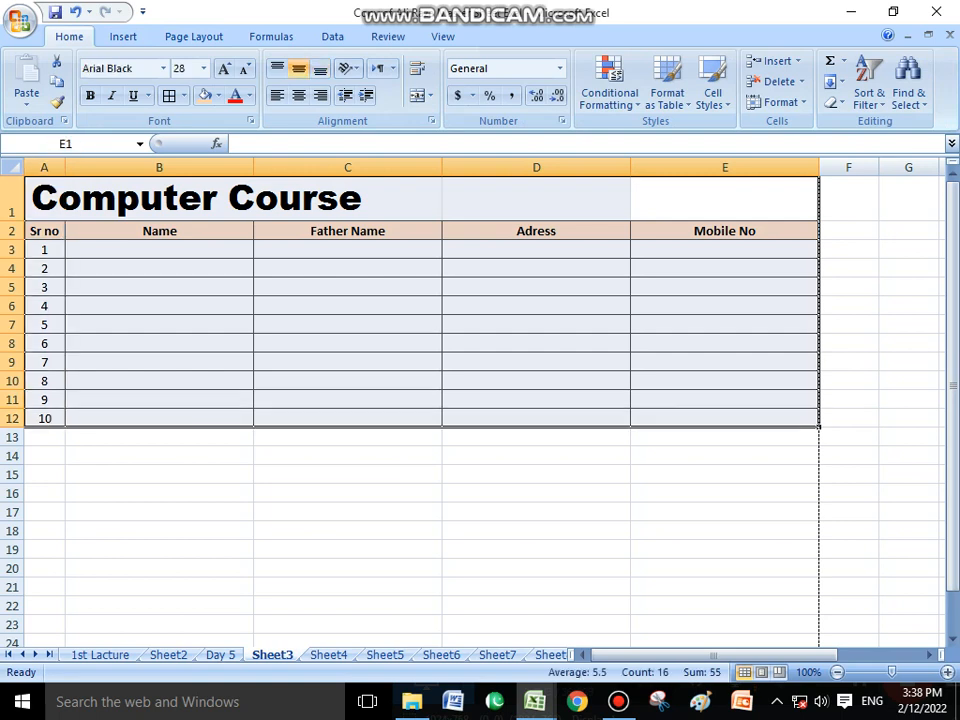
left_click(169, 96)
left_click(536, 606)
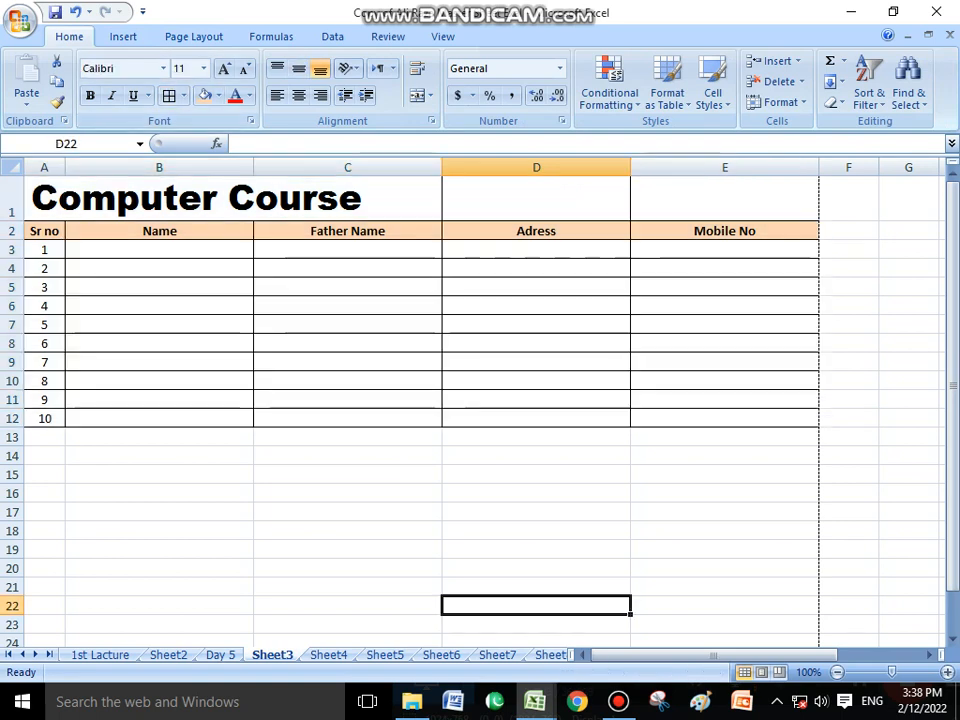
key("ctrl+F2")
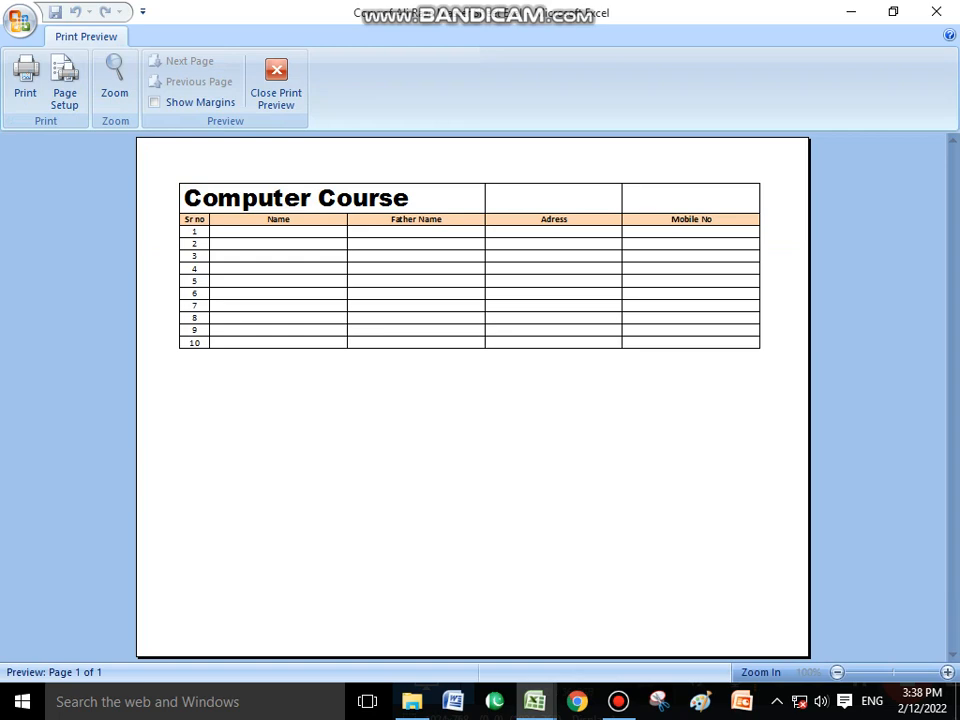
key("Escape")
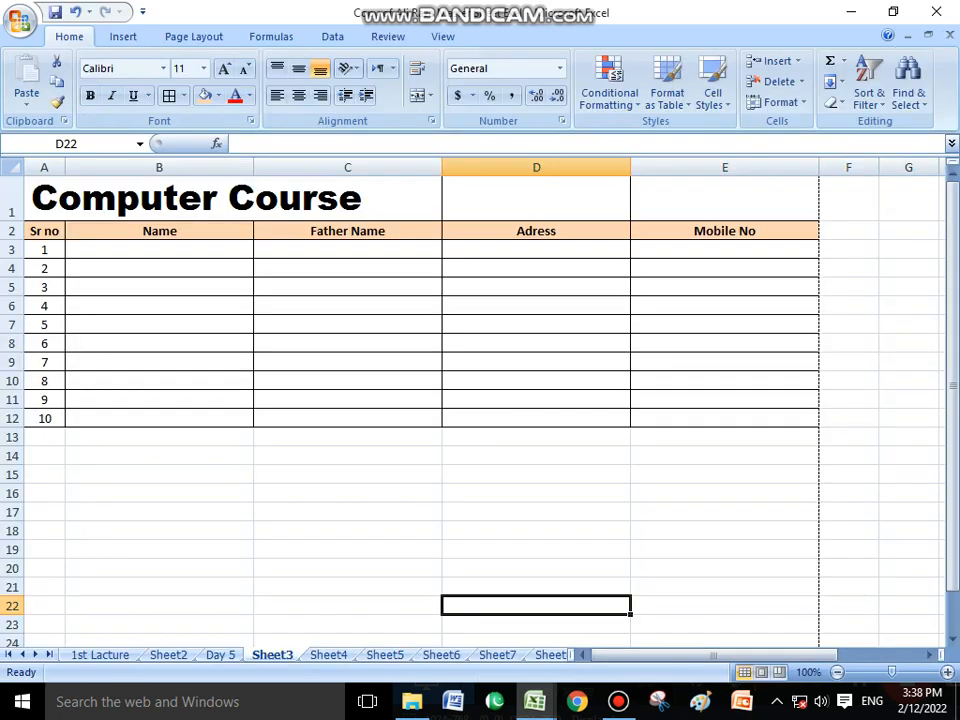
Merge and center the "Computer Course" title across A1:E1 and look at the available merge options.
left_click_drag(725, 199, 40, 198)
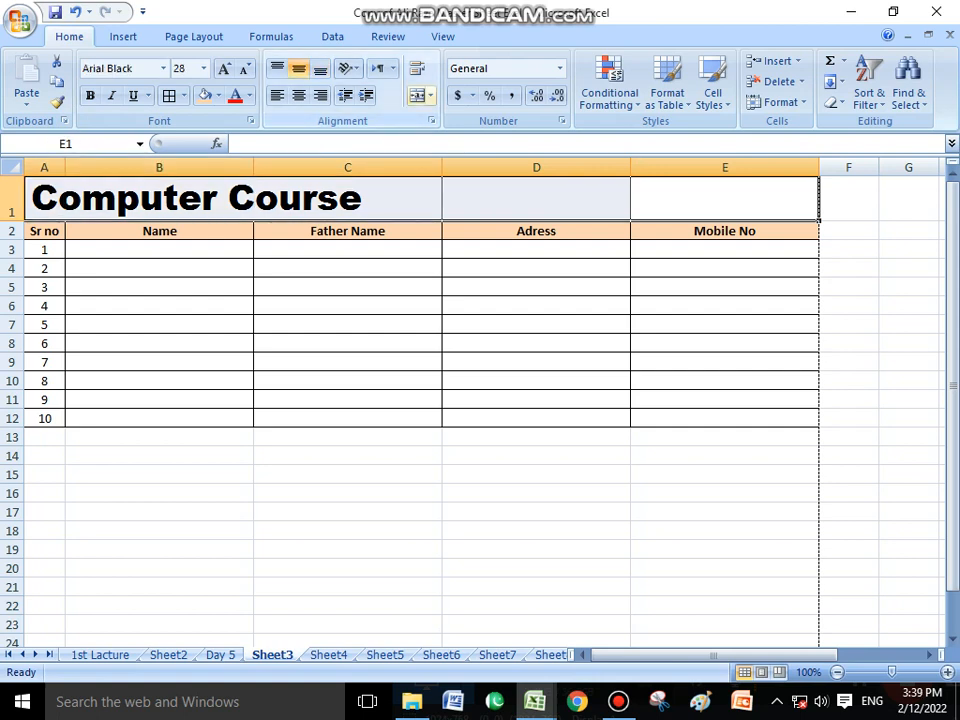
left_click(418, 96)
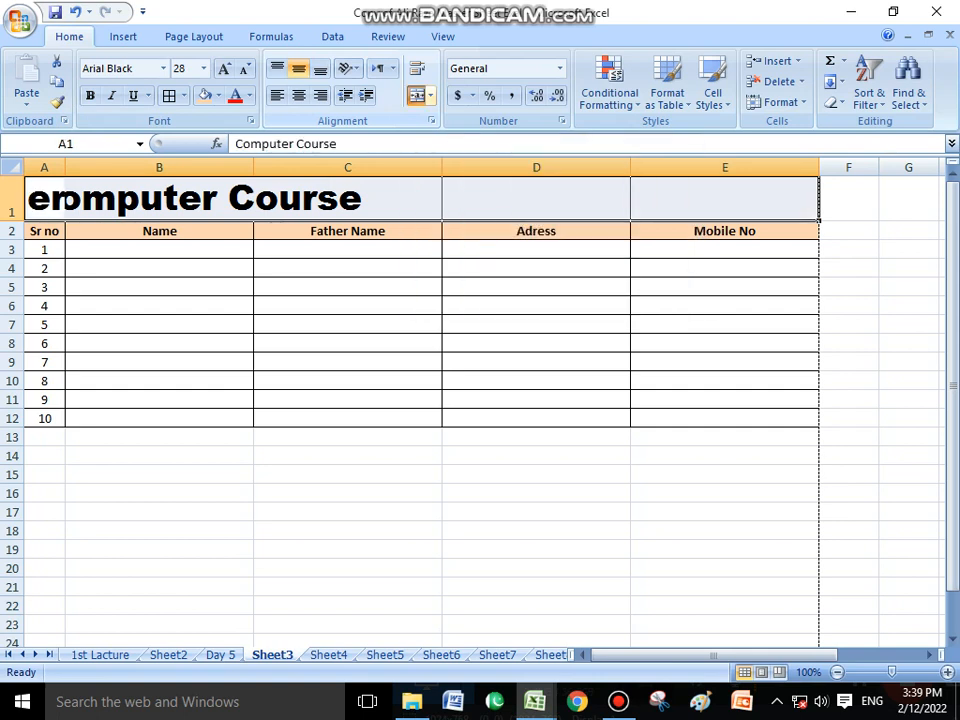
left_click(536, 362)
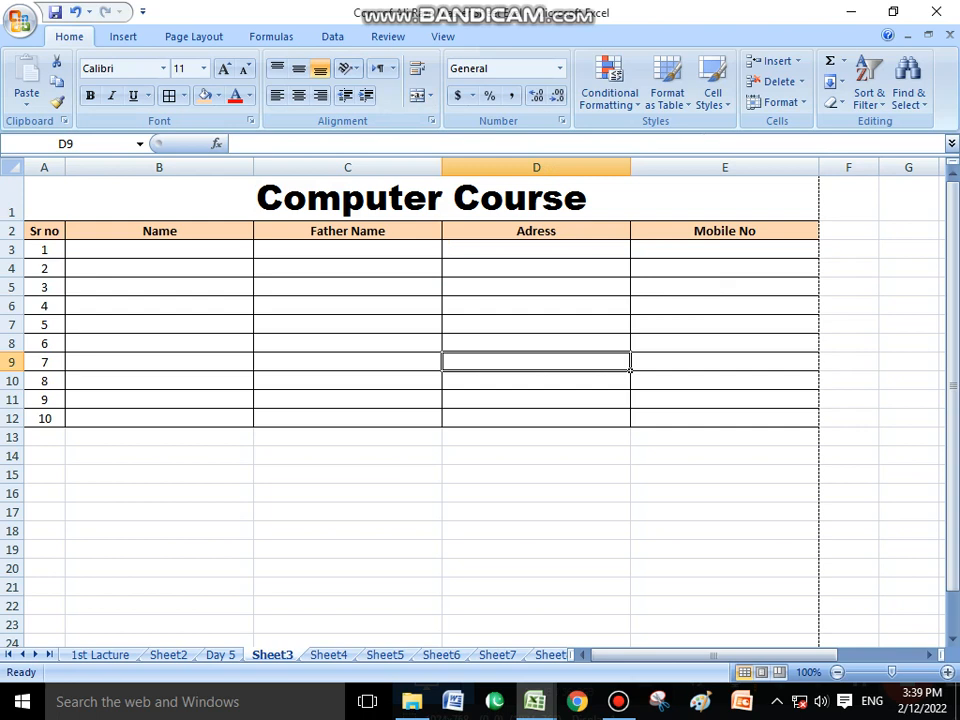
left_click(421, 198)
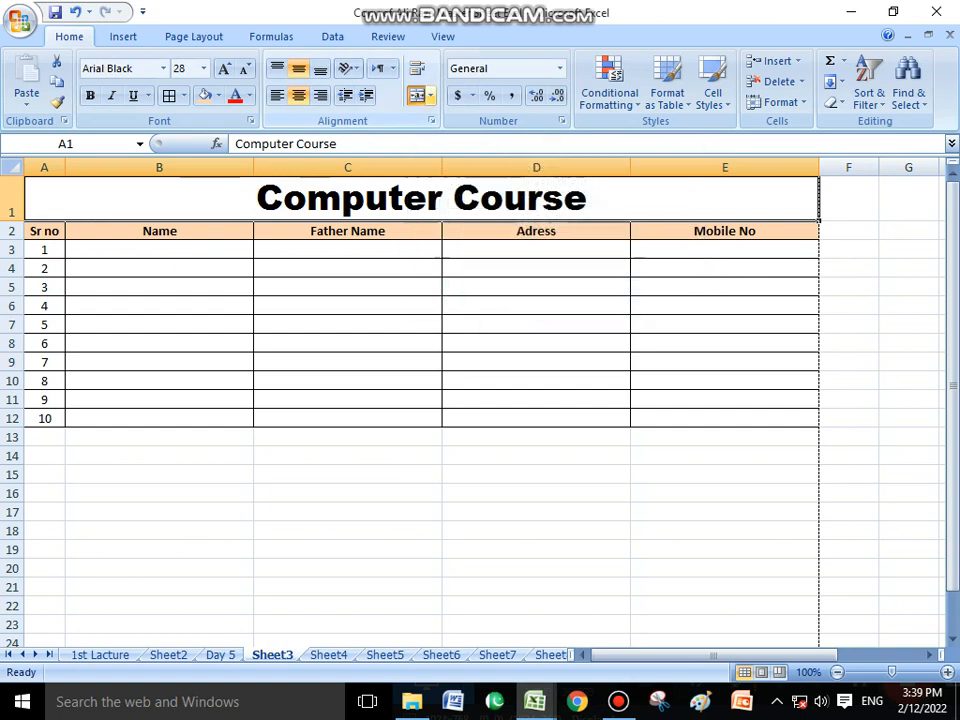
left_click(430, 95)
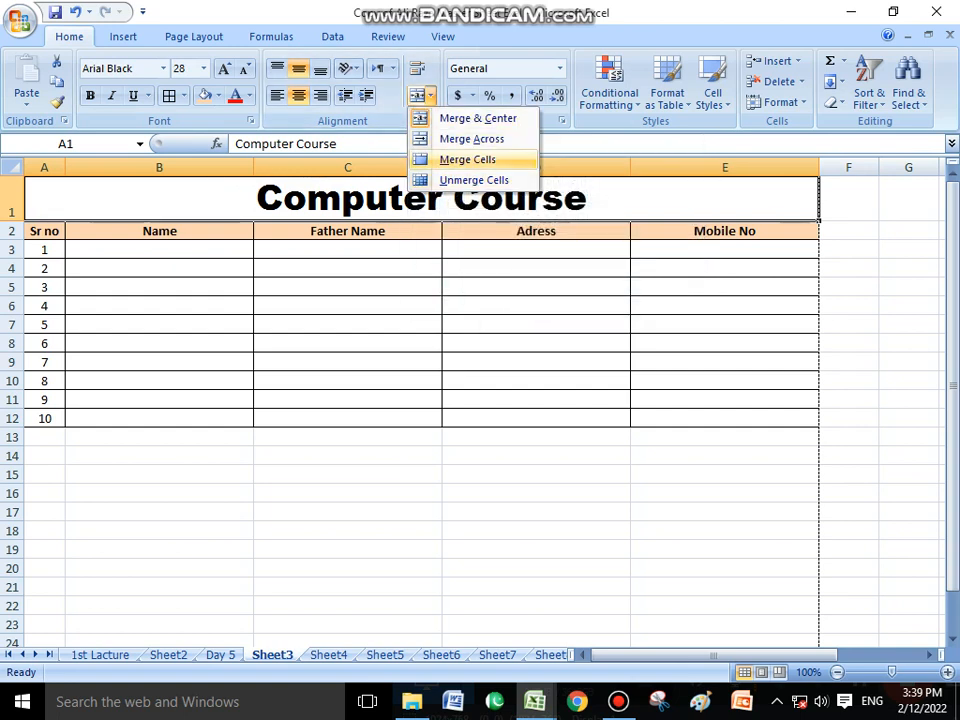
left_click(430, 96)
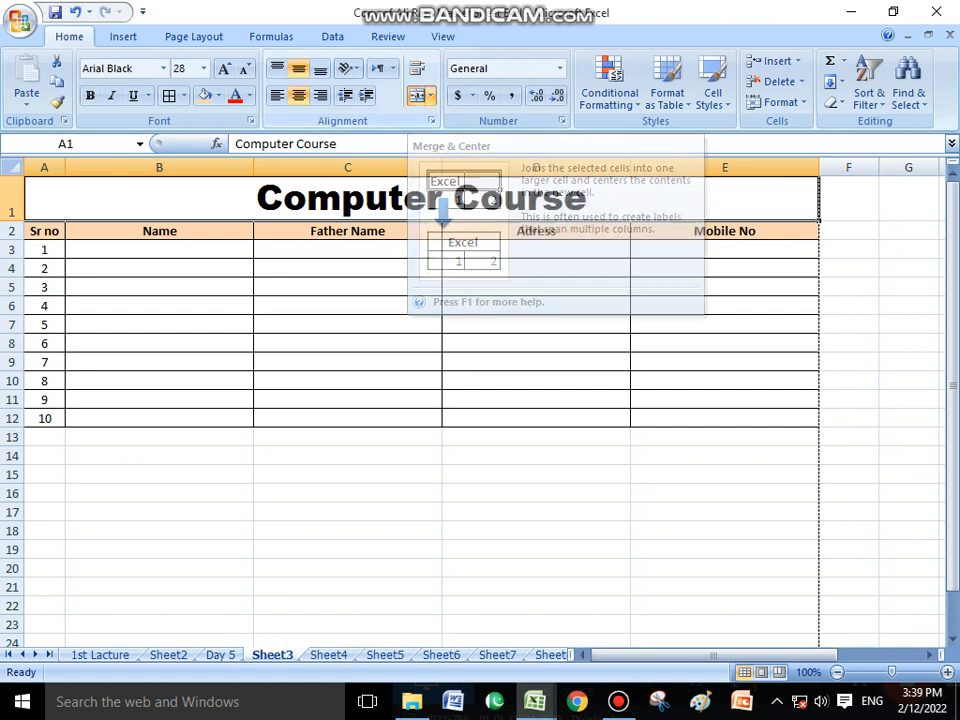
left_click(348, 306)
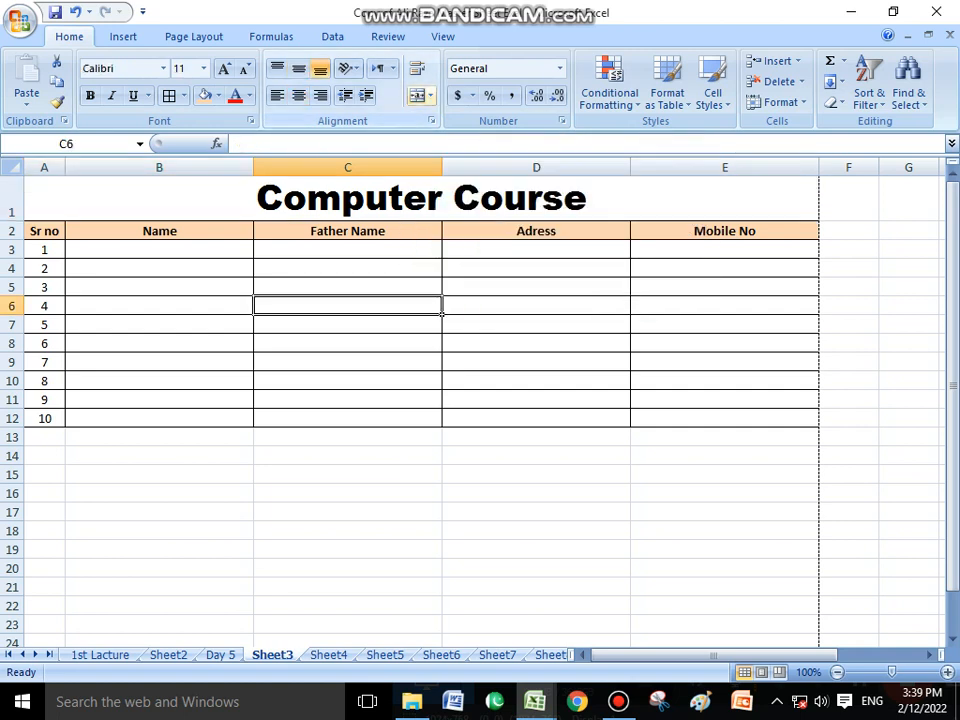
Unmerge the centered title so row 1 is split back into separate cells A1:E1.
left_click(421, 198)
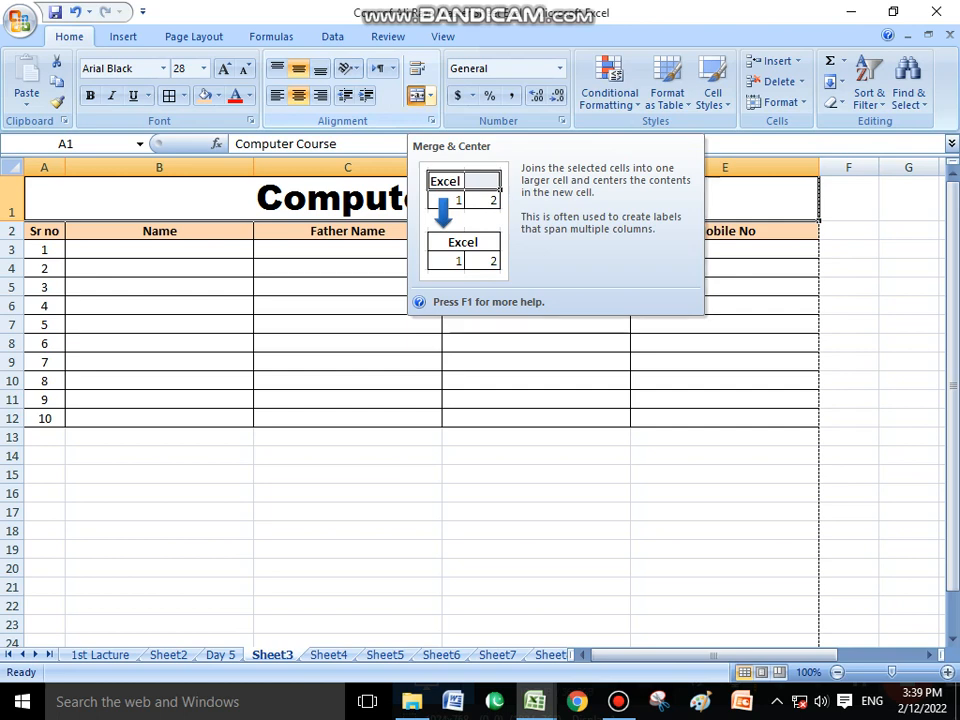
left_click(417, 95)
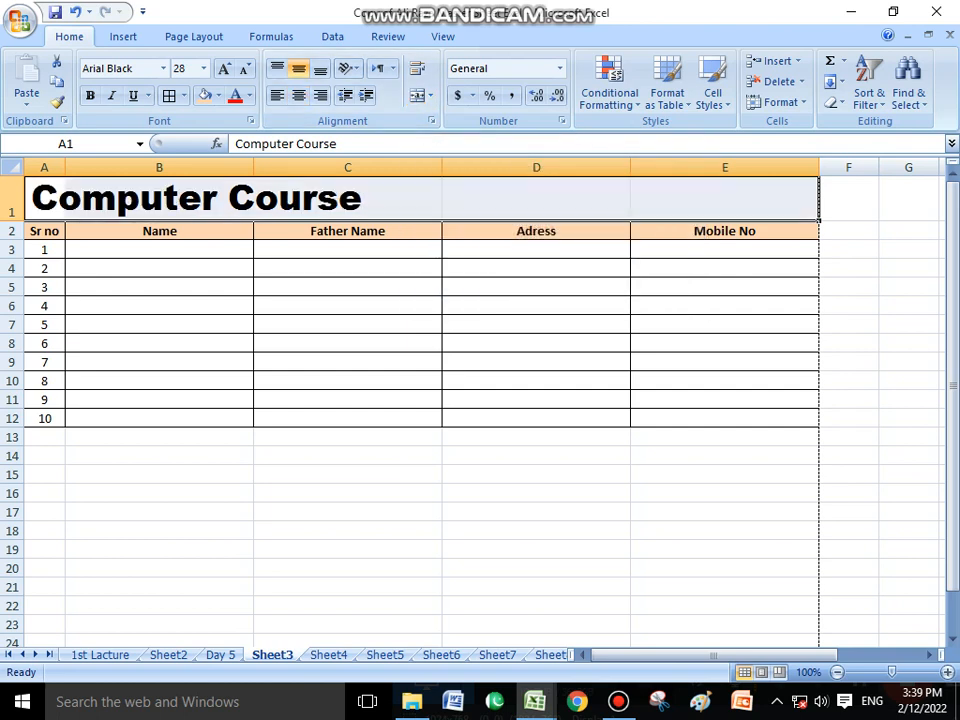
left_click(536, 287)
Enter "No:50" in cell E1, beside the title.
left_click(724, 199)
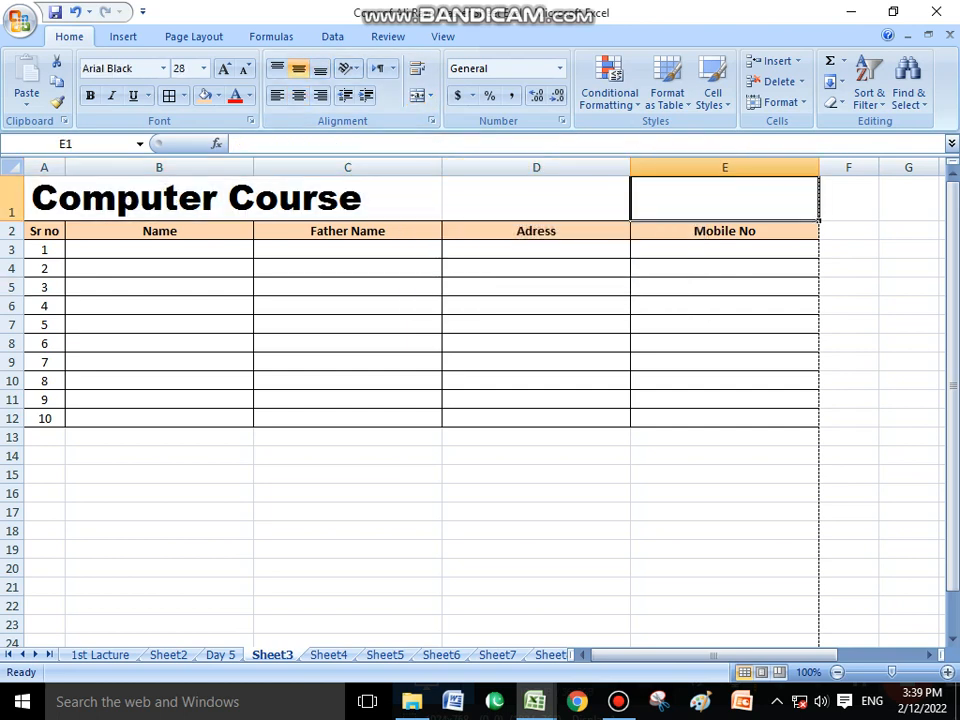
type("No")
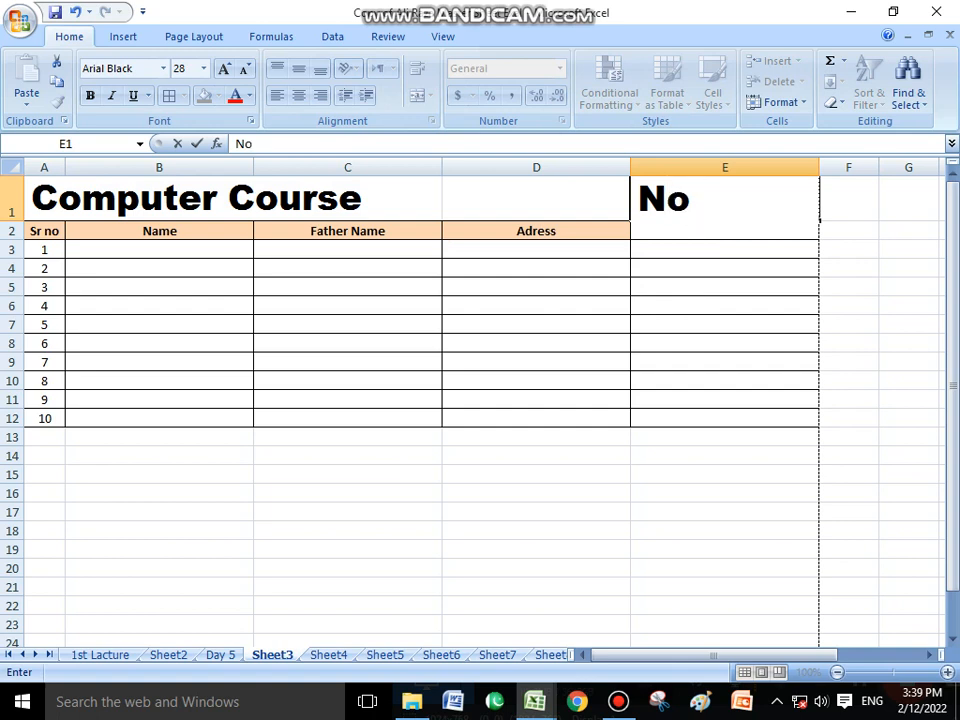
type(":50")
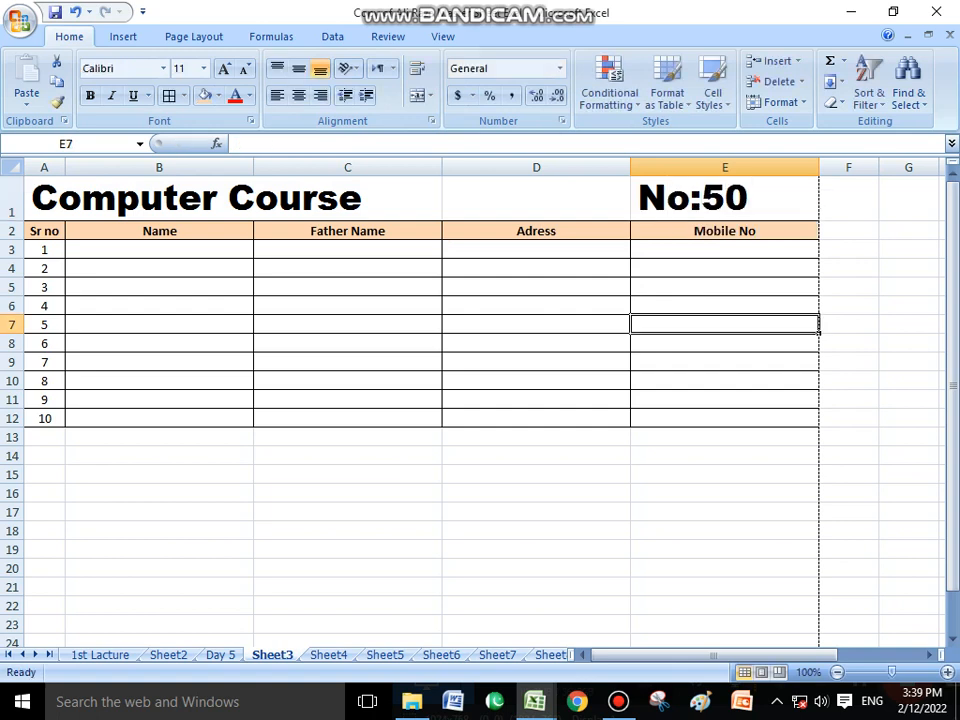
Merge and center the "Computer Course" title across A1:D1 only, leaving E1 as a separate cell.
left_click(536, 199)
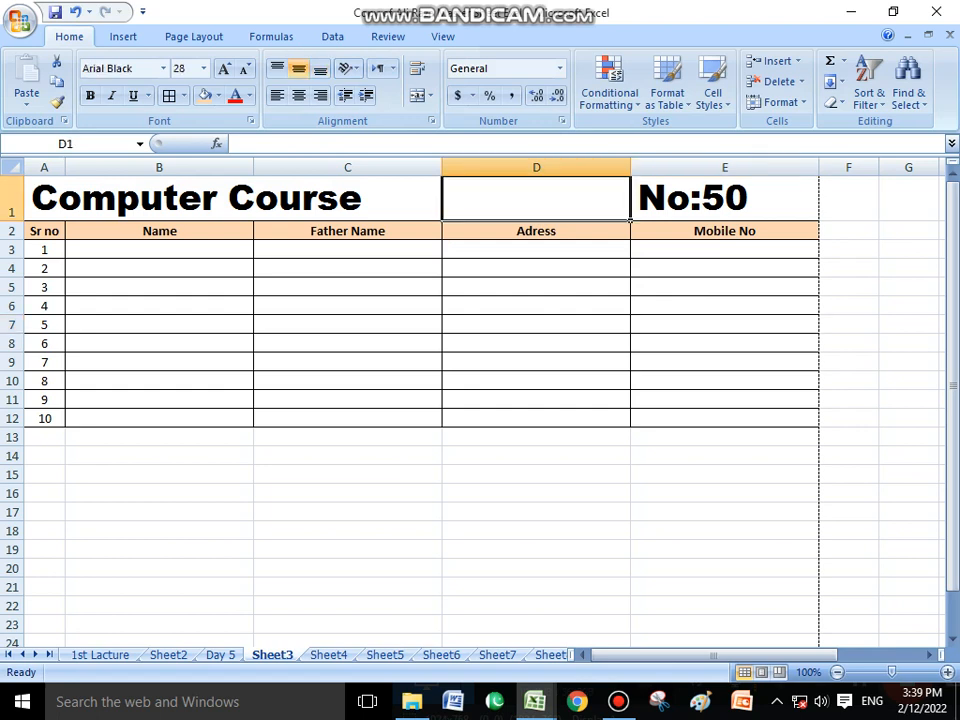
key("Left")
key("Right")
key("Left")
key("Left")
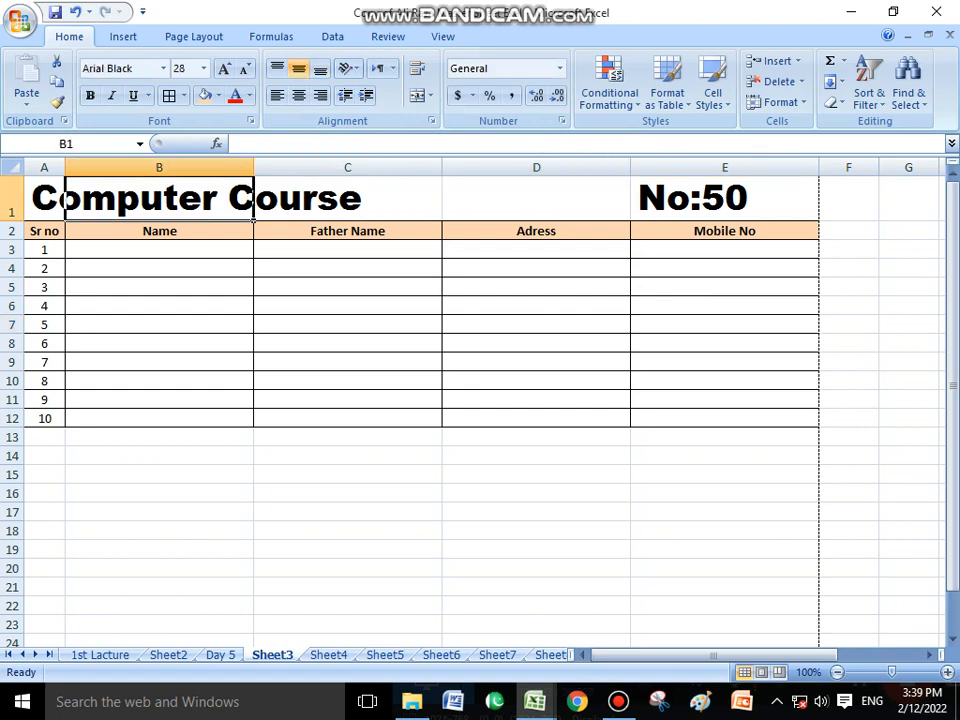
key("Left")
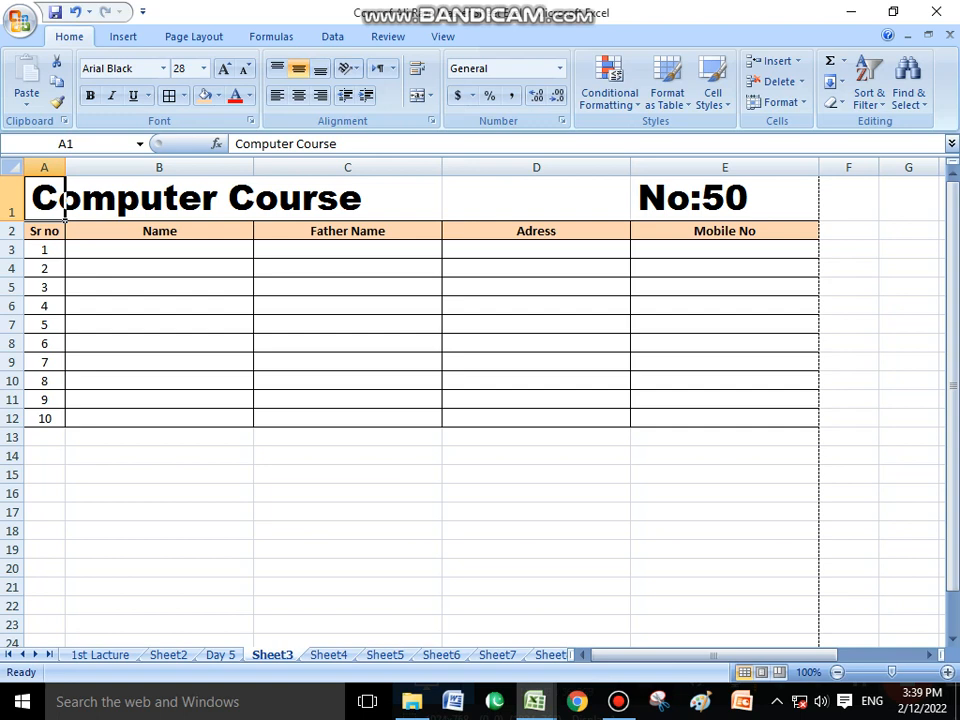
left_click_drag(64, 214, 631, 218)
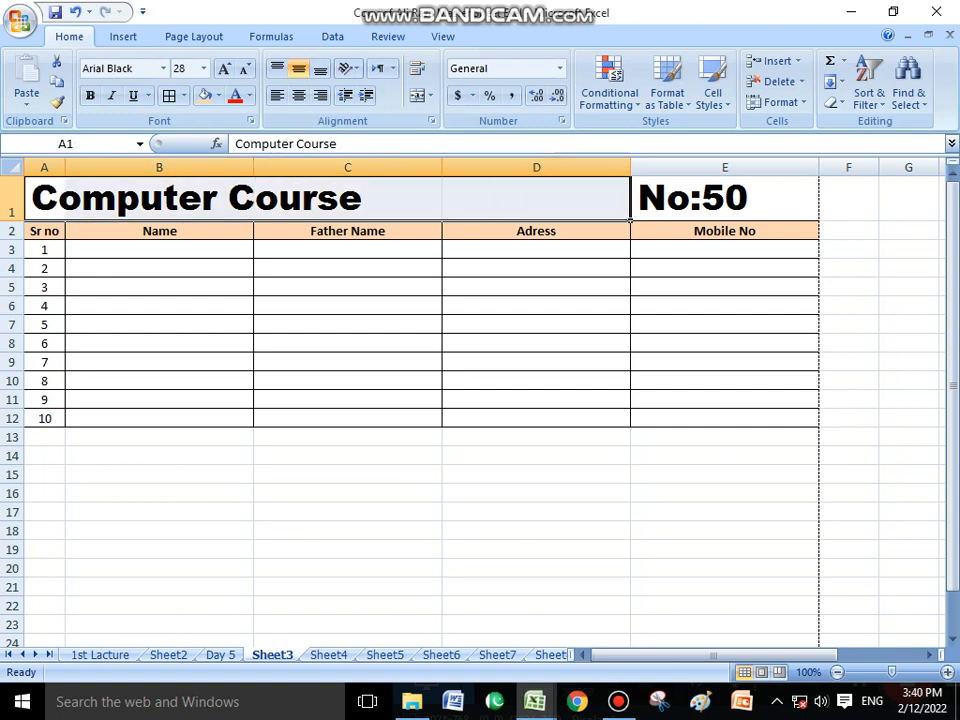
left_click(417, 95)
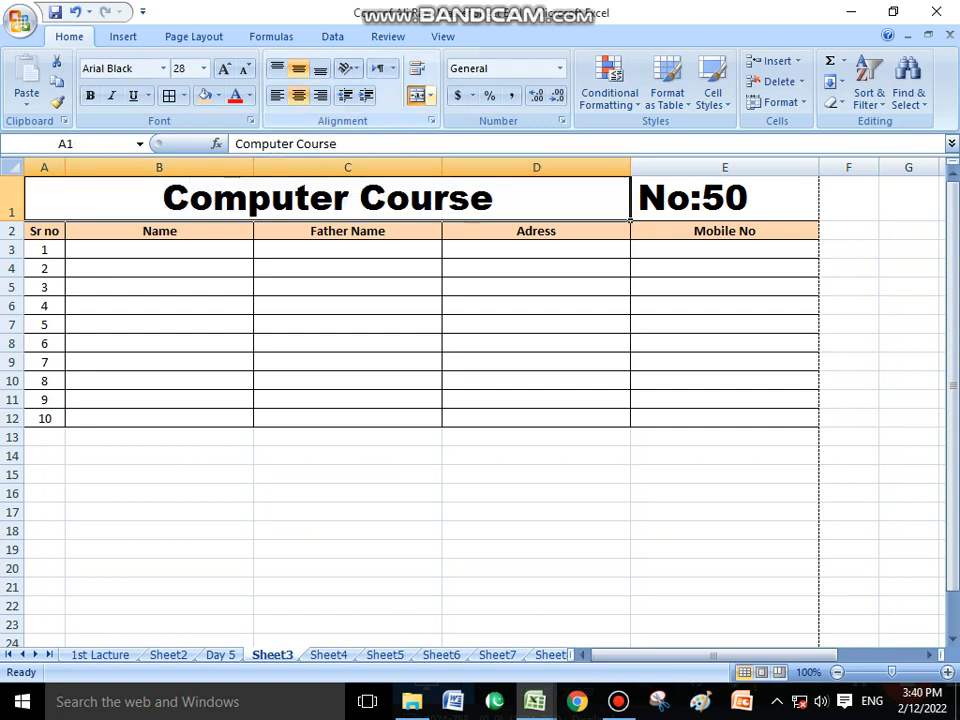
left_click(628, 311)
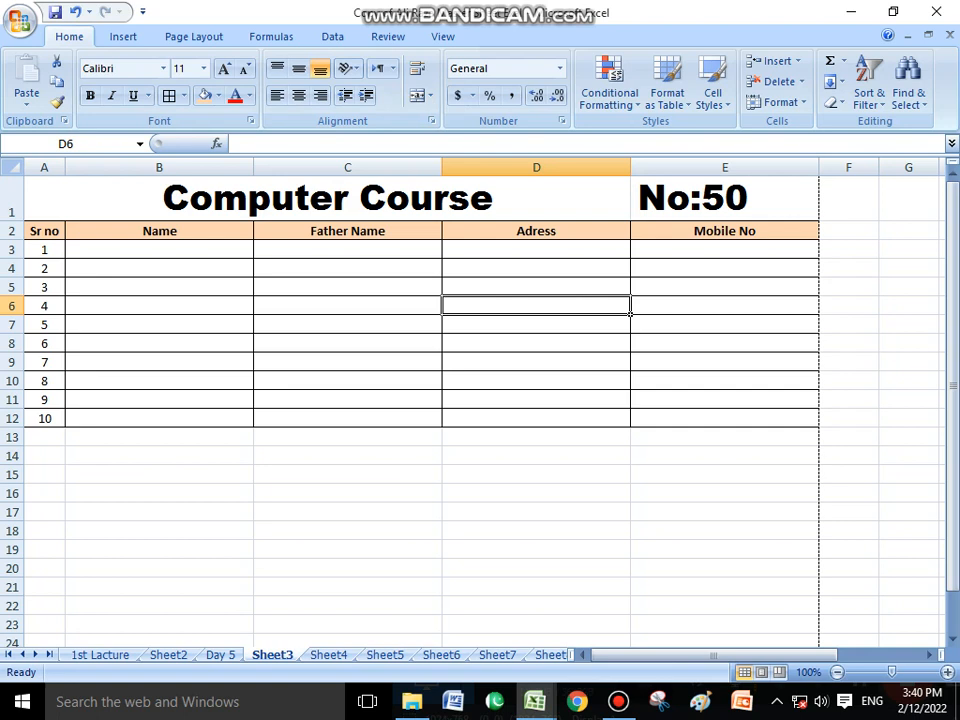
Check the sheet with its new title row in print preview, then return to the merged title cell.
key("ctrl+F2")
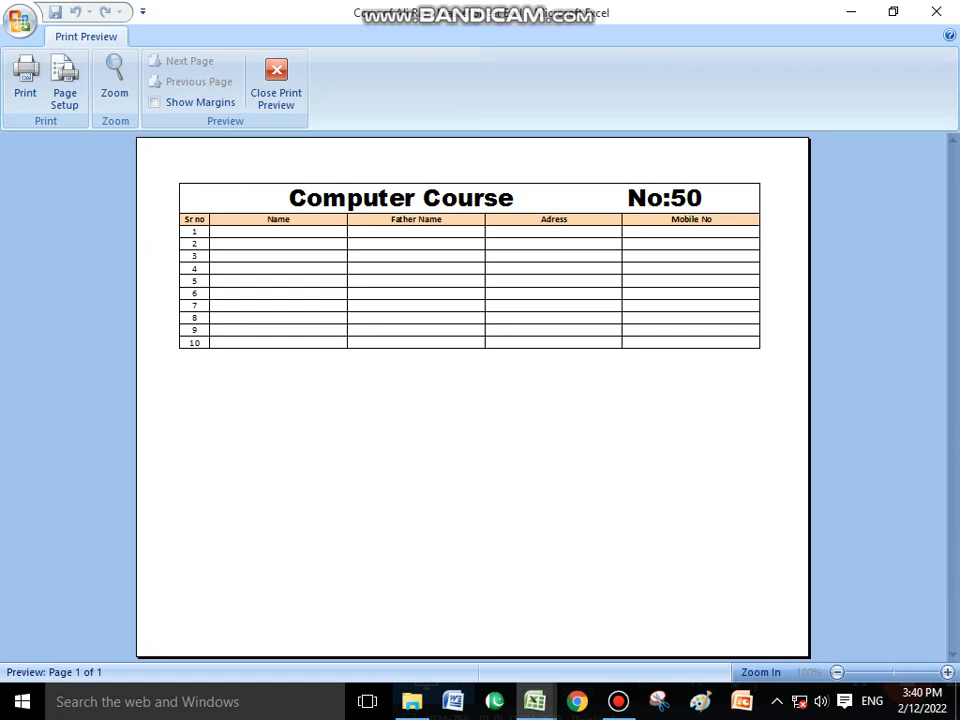
key("Escape")
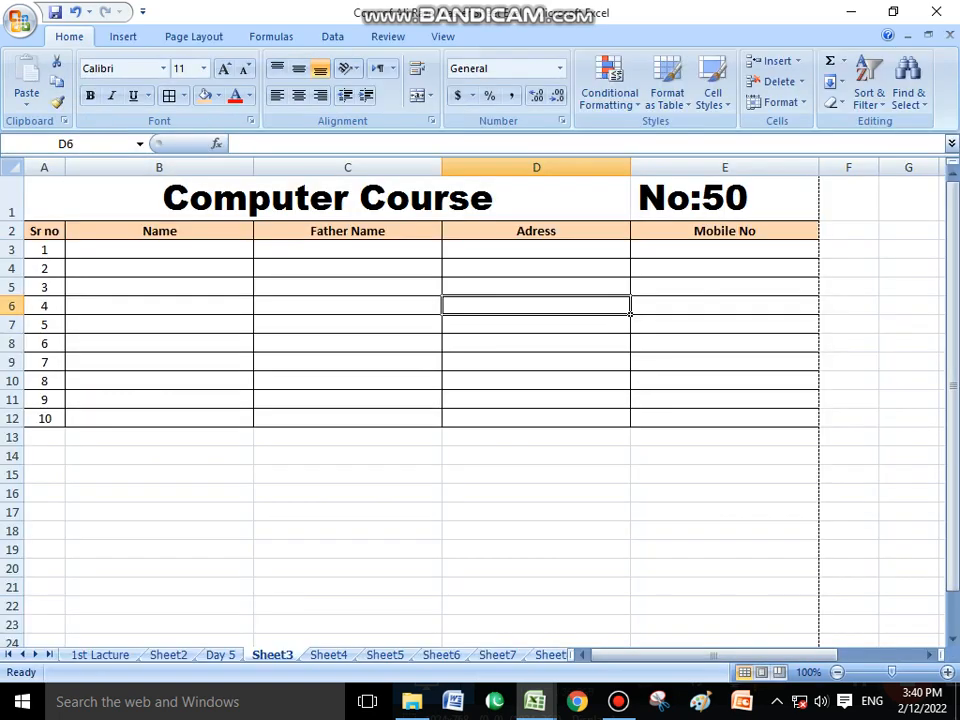
left_click(328, 198)
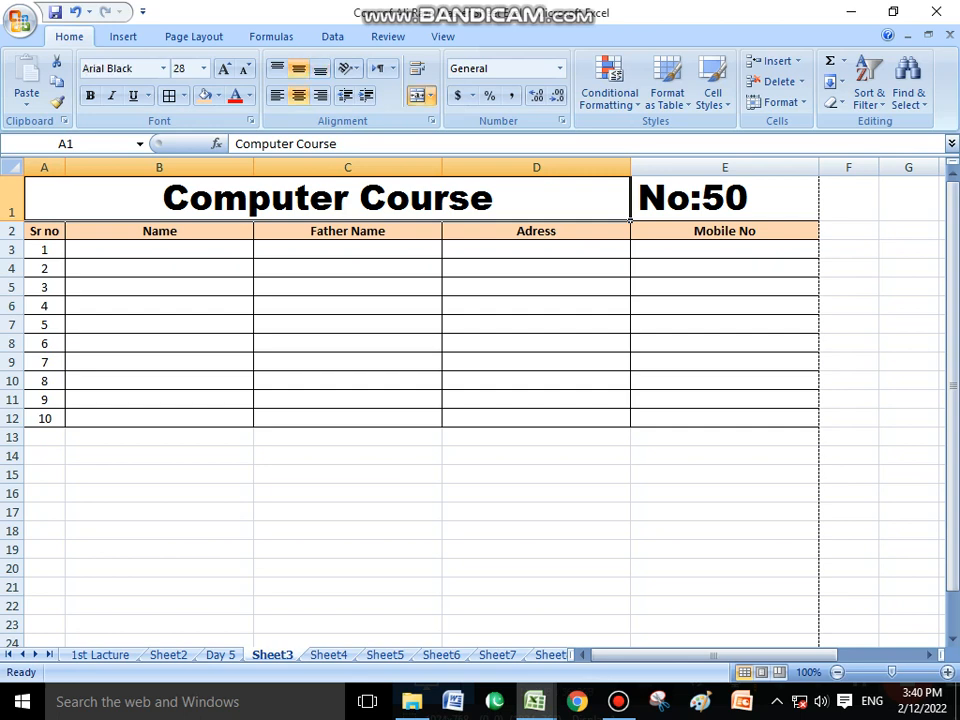